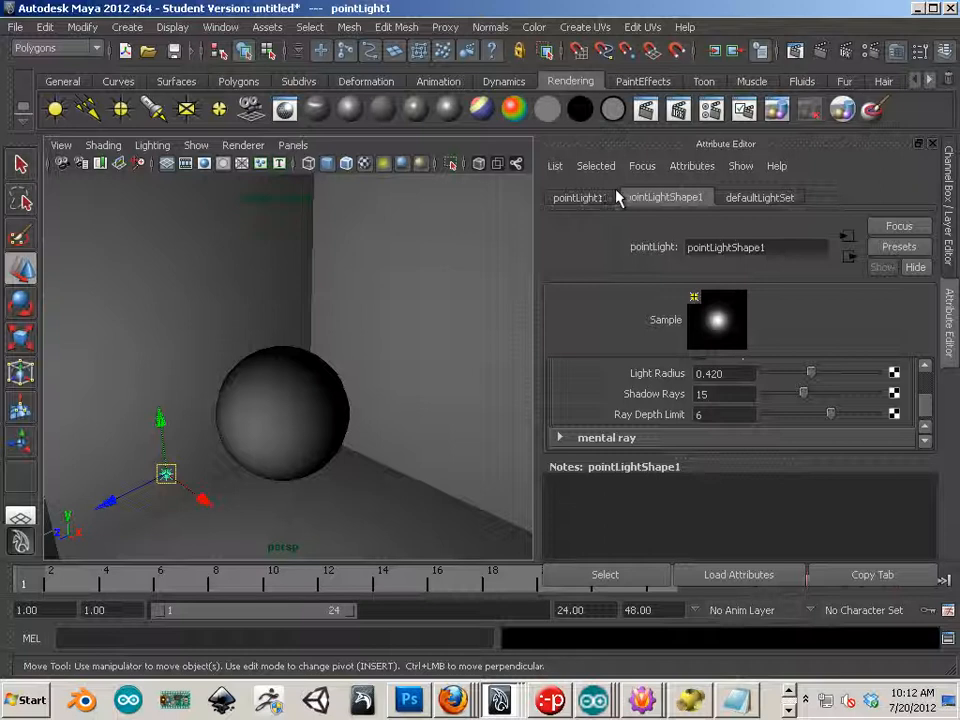
Step: Replace the point light with a directional light rotated to about -30, 46, 0 degrees, shining into the open box
scroll(181, 478, "down", 5)
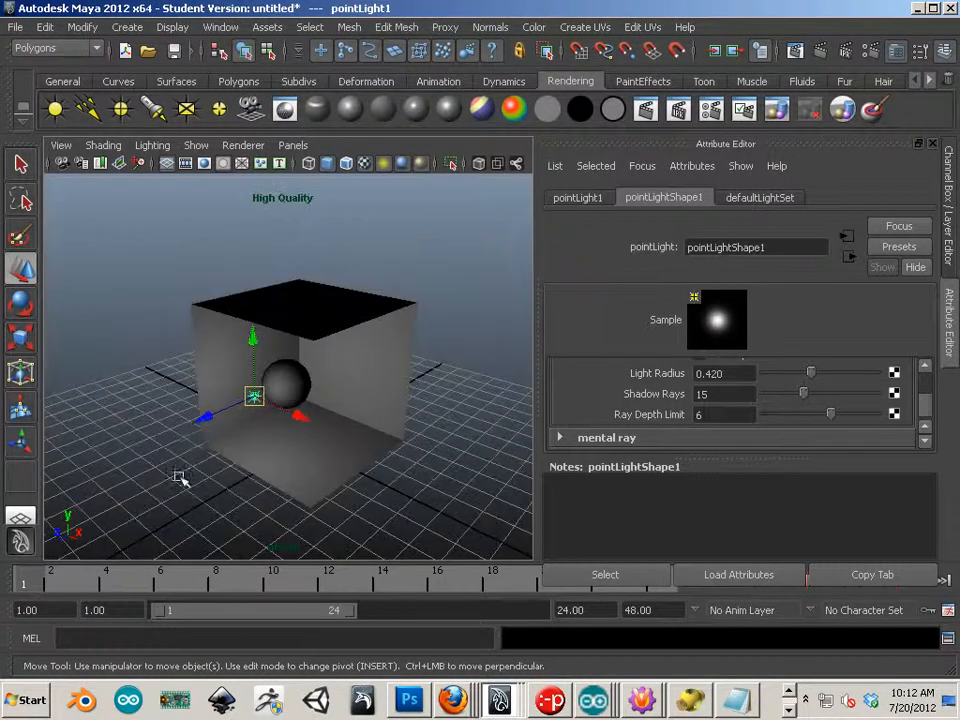
key("Delete")
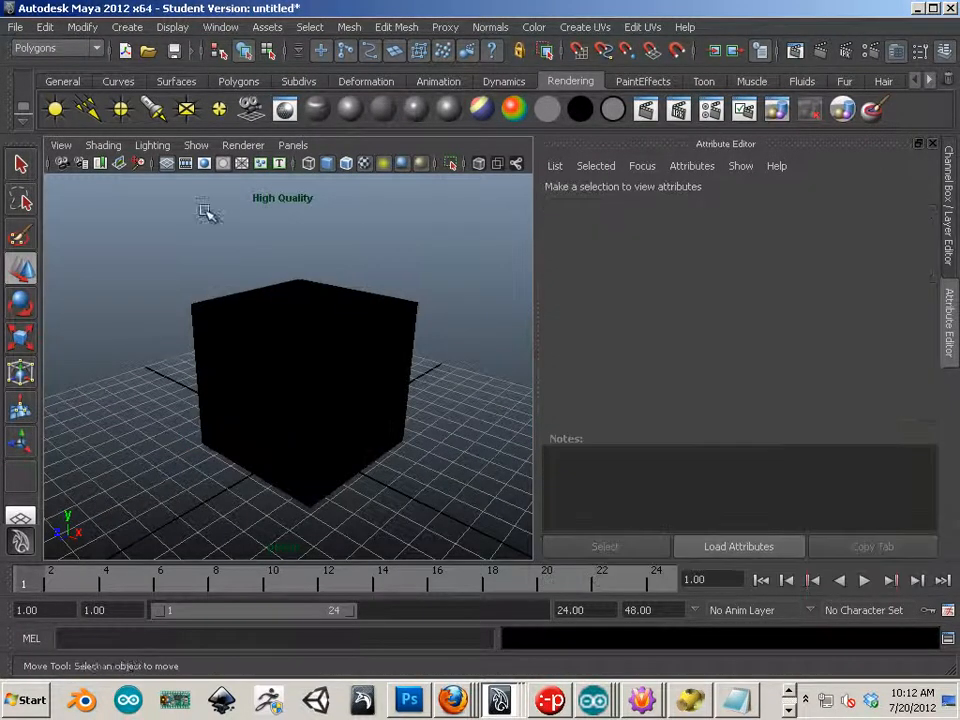
left_click(89, 109)
mouse_move(341, 470)
left_mouse_down()
mouse_move(414, 506)
mouse_move(358, 538)
mouse_move(439, 551)
mouse_move(396, 510)
mouse_move(396, 465)
mouse_move(339, 450)
left_mouse_up()
left_click(20, 302)
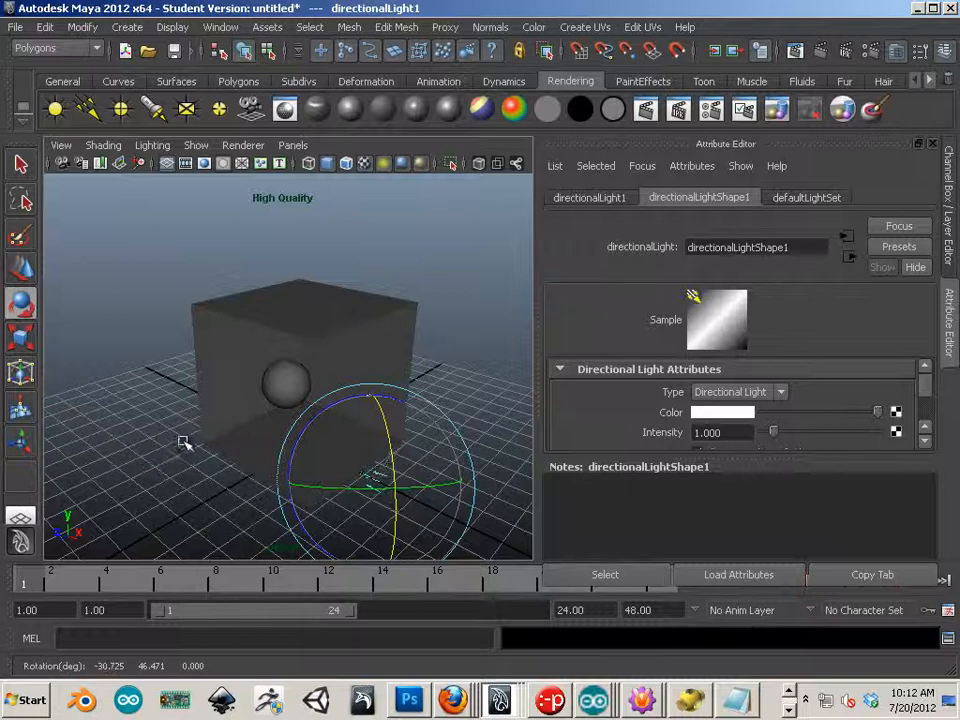
right_click_drag(180, 441, 189, 349, "alt")
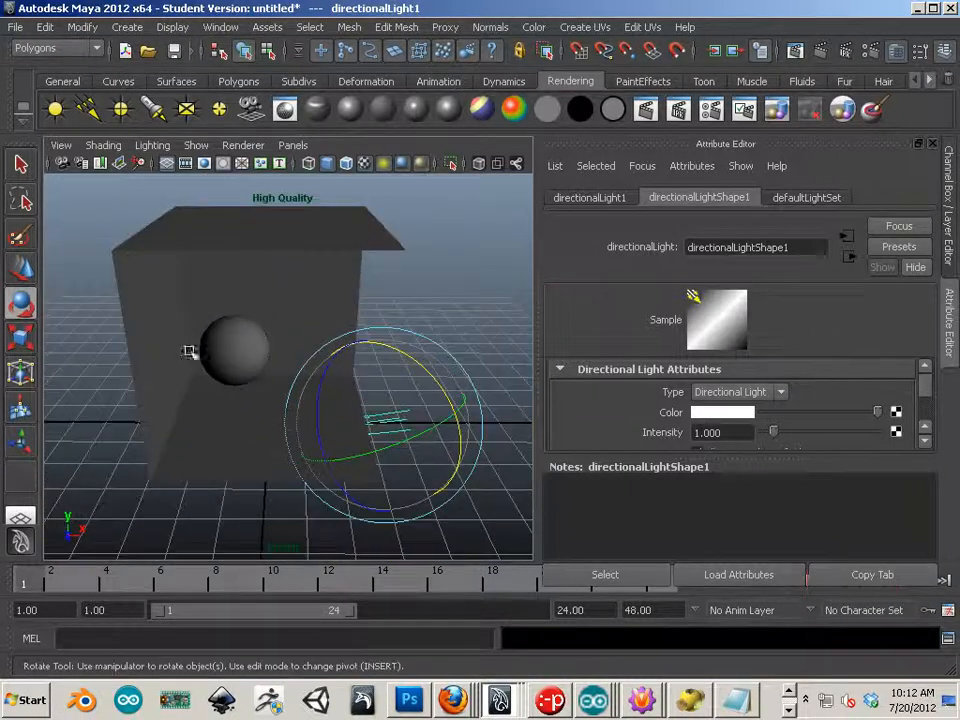
left_click_drag(433, 386, 431, 381)
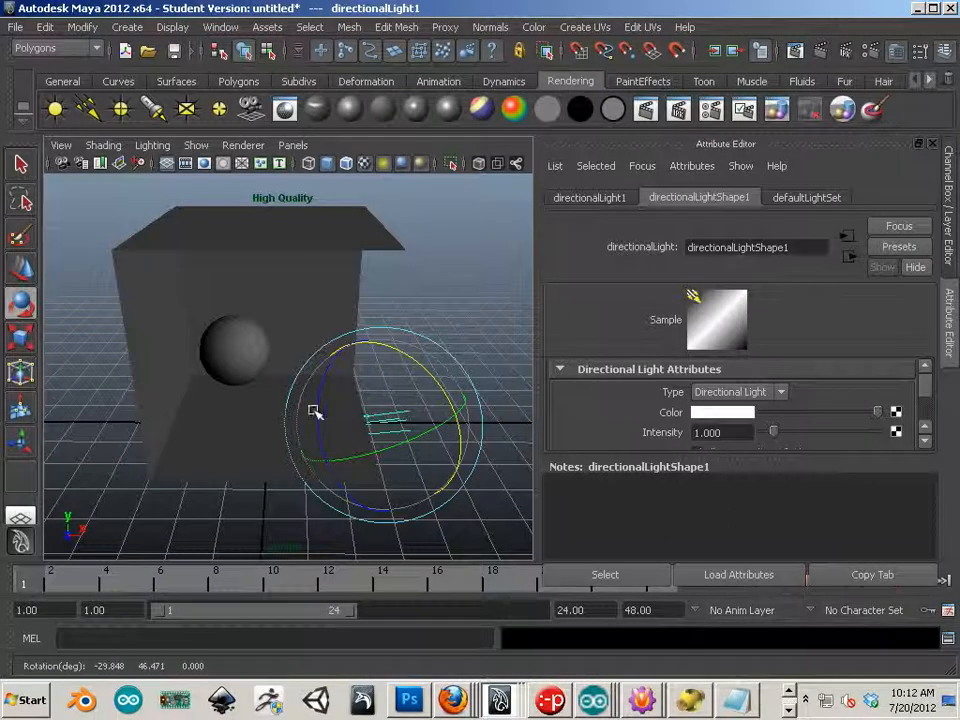
Step: Turn on ray trace shadows for the directional light and rotate it to about -30, 45, 2.6 degrees
scroll(930, 408, "down", 5)
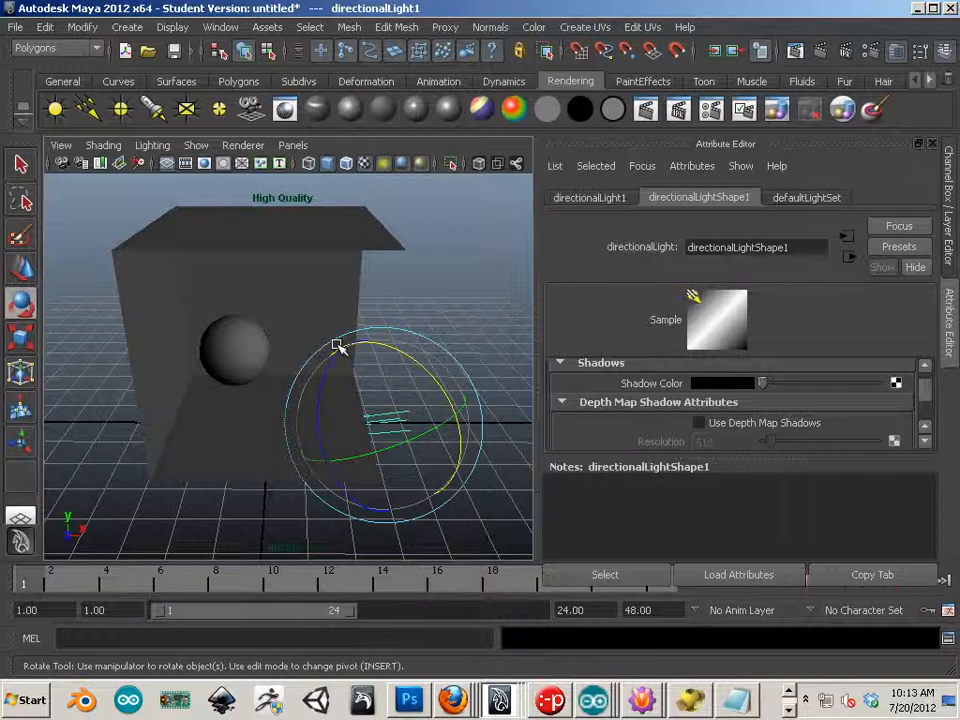
scroll(671, 437, "down", 6)
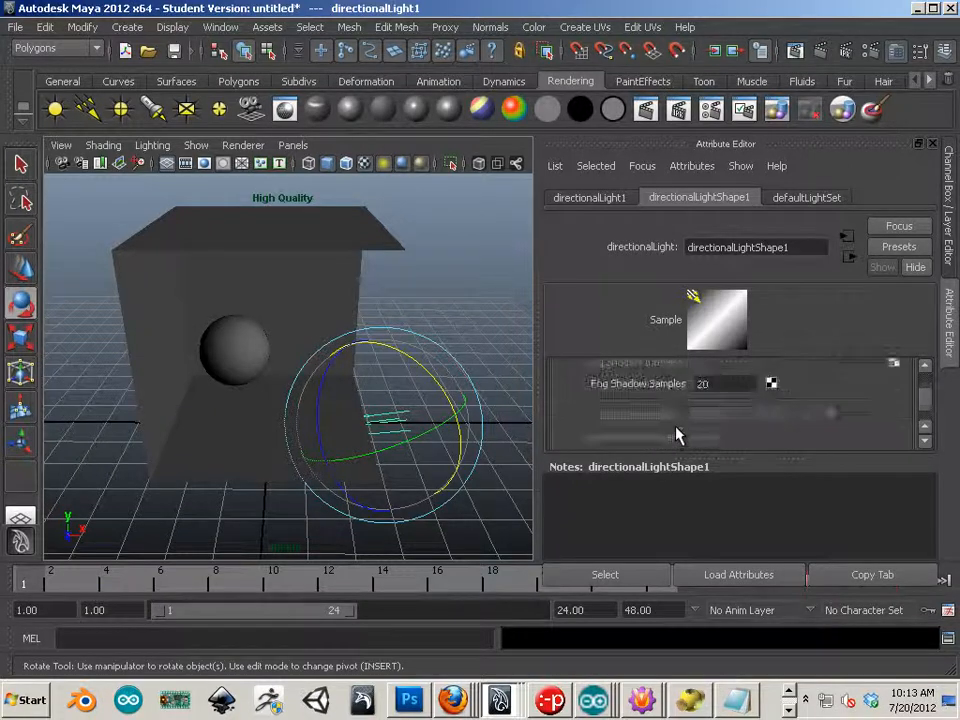
scroll(686, 415, "down", 3)
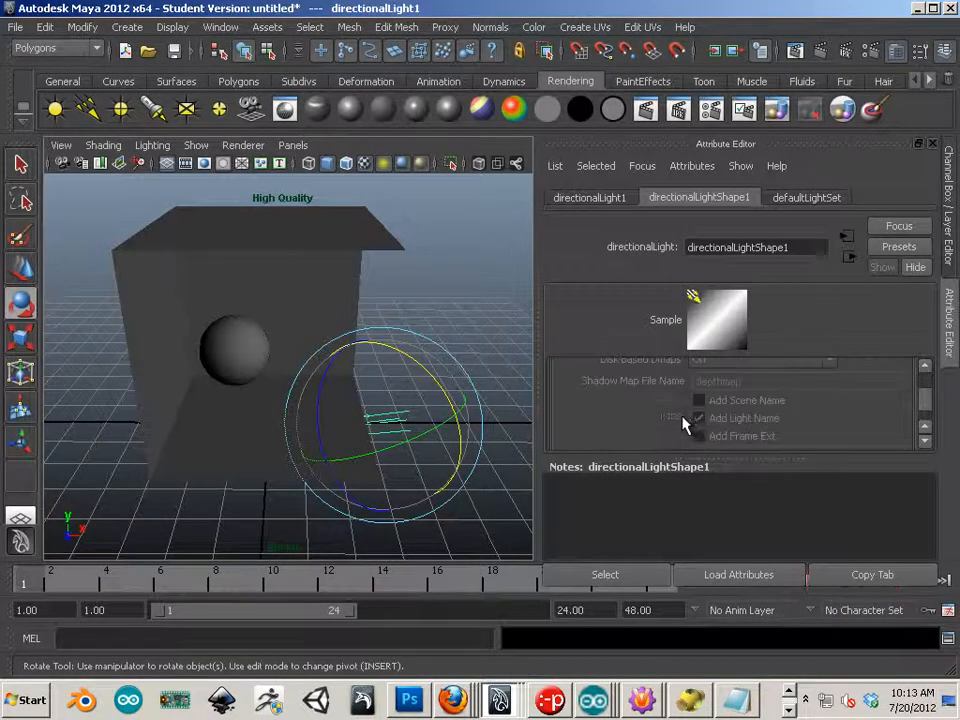
scroll(686, 425, "down", 1)
left_click(698, 385)
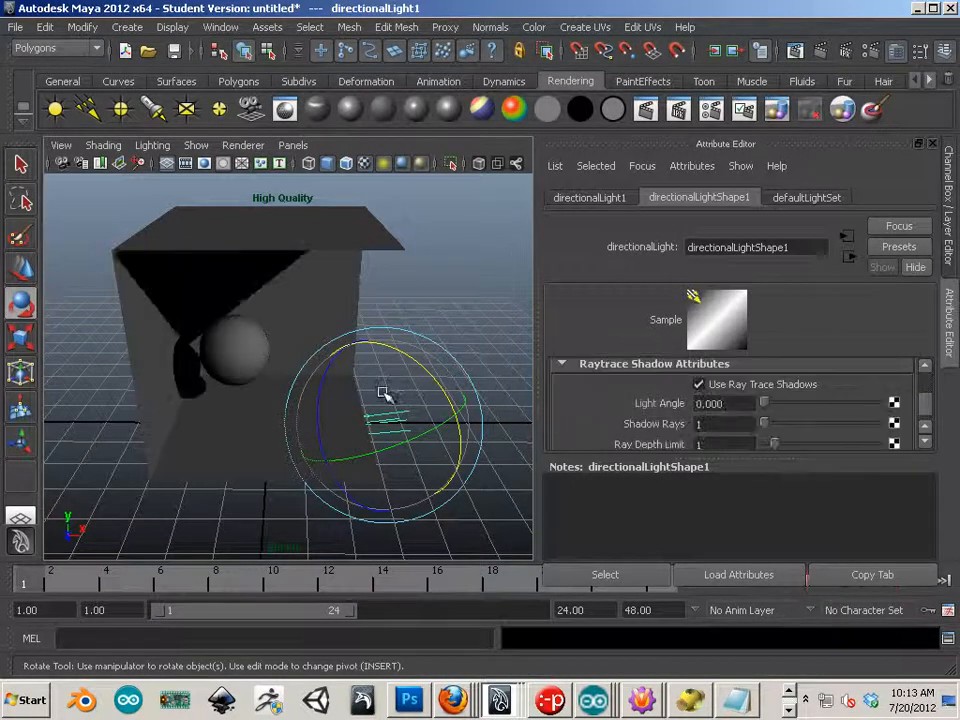
mouse_move(415, 406)
left_mouse_down()
mouse_move(431, 401)
mouse_move(431, 384)
mouse_move(424, 397)
left_mouse_up()
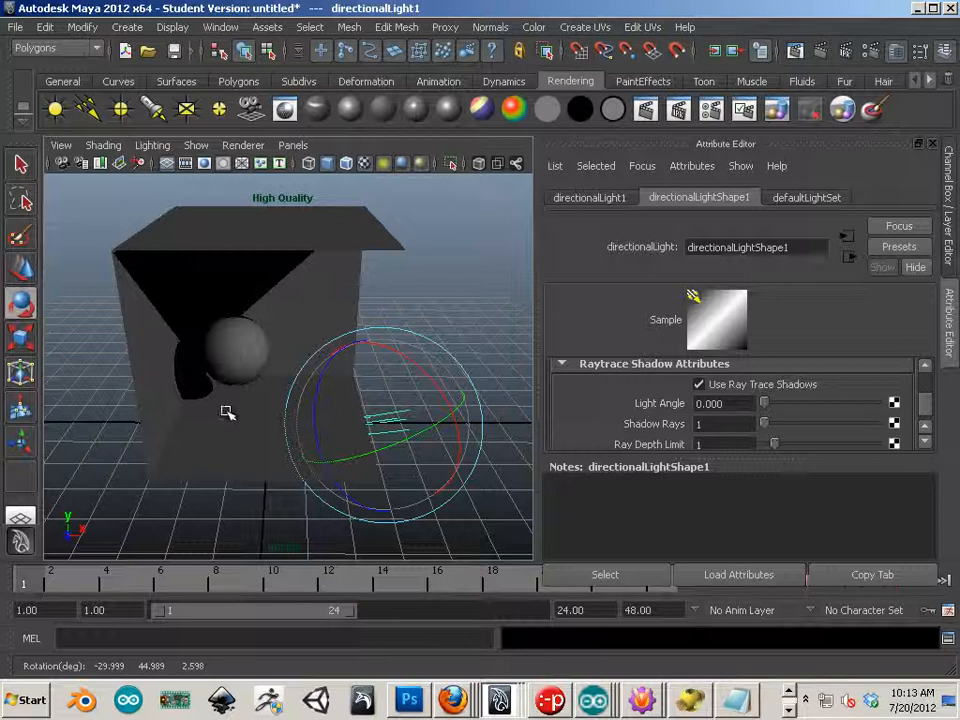
Step: Delete the top face of the box around the sphere
left_click_drag(229, 414, 200, 387, "alt")
right_click_drag(200, 387, 249, 371, "alt")
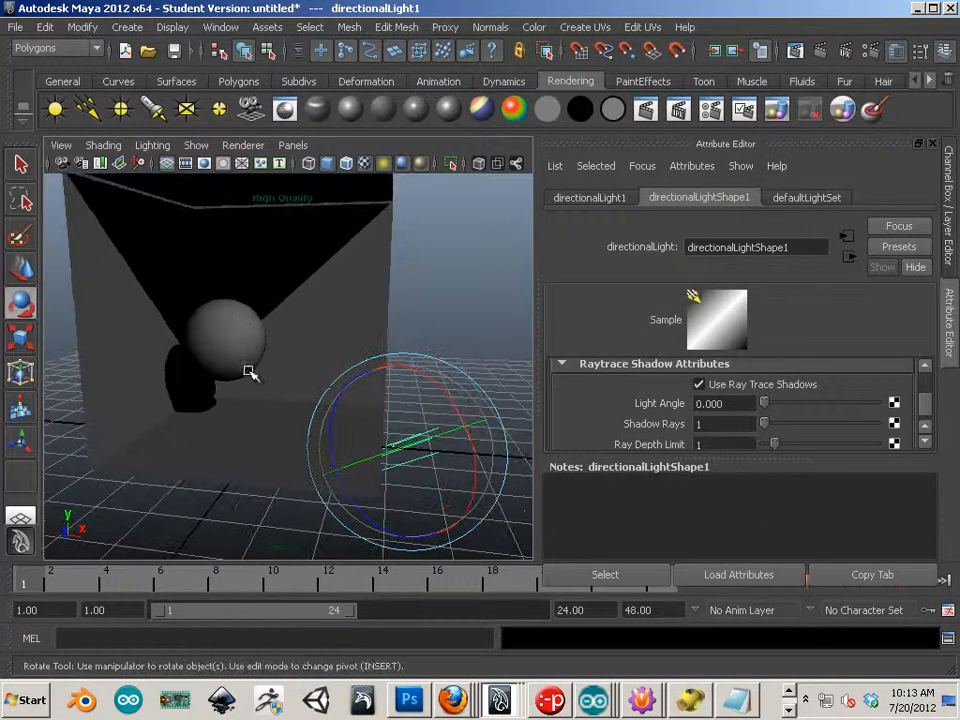
right_click_drag(264, 238, 262, 278)
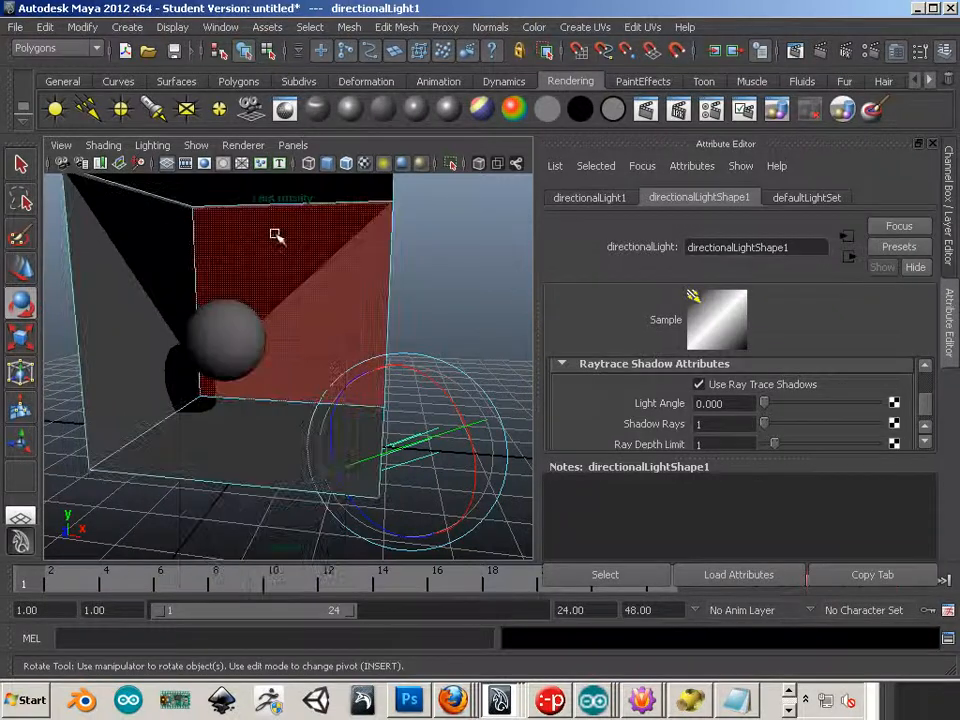
left_click(231, 193)
middle_click_drag(231, 195, 249, 336, "alt")
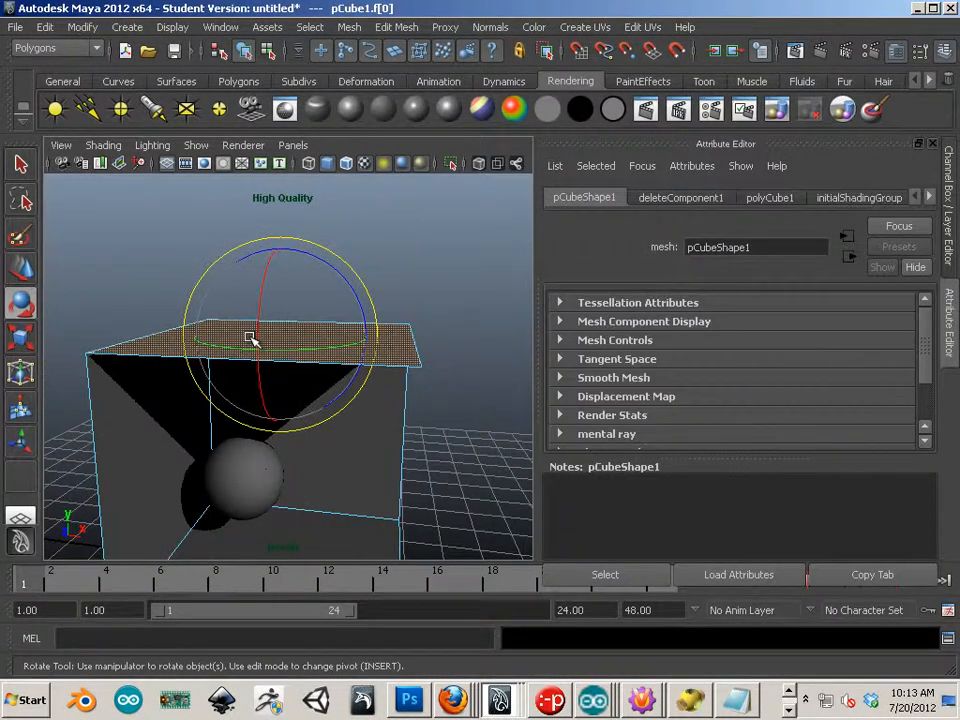
key("Delete")
Step: Set the render image size to the 640x480 preset for the mental ray render of the sphere's corner
left_click_drag(223, 345, 243, 312, "alt")
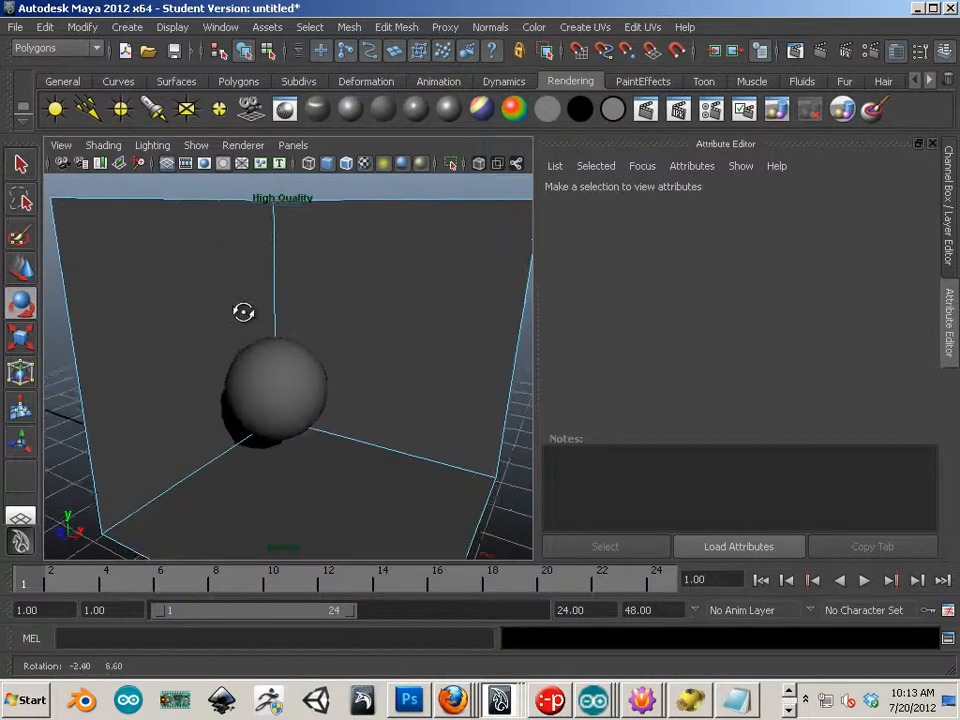
right_click_drag(242, 308, 321, 364, "alt")
mouse_move(321, 364)
left_mouse_down("alt")
mouse_move(296, 357)
mouse_move(306, 358)
left_mouse_up("alt")
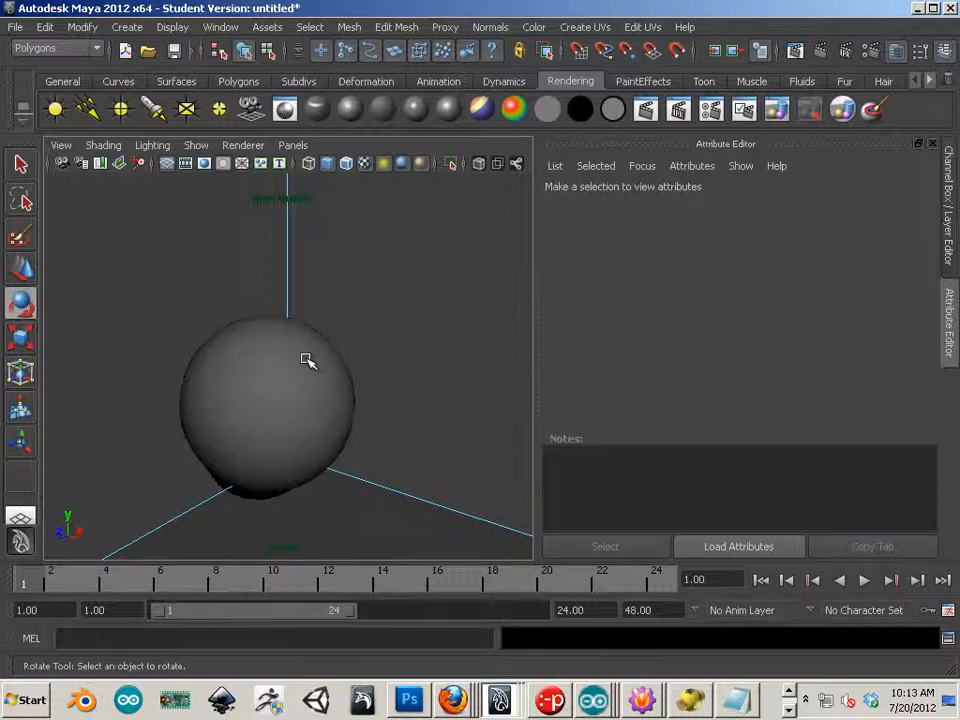
left_click(713, 112)
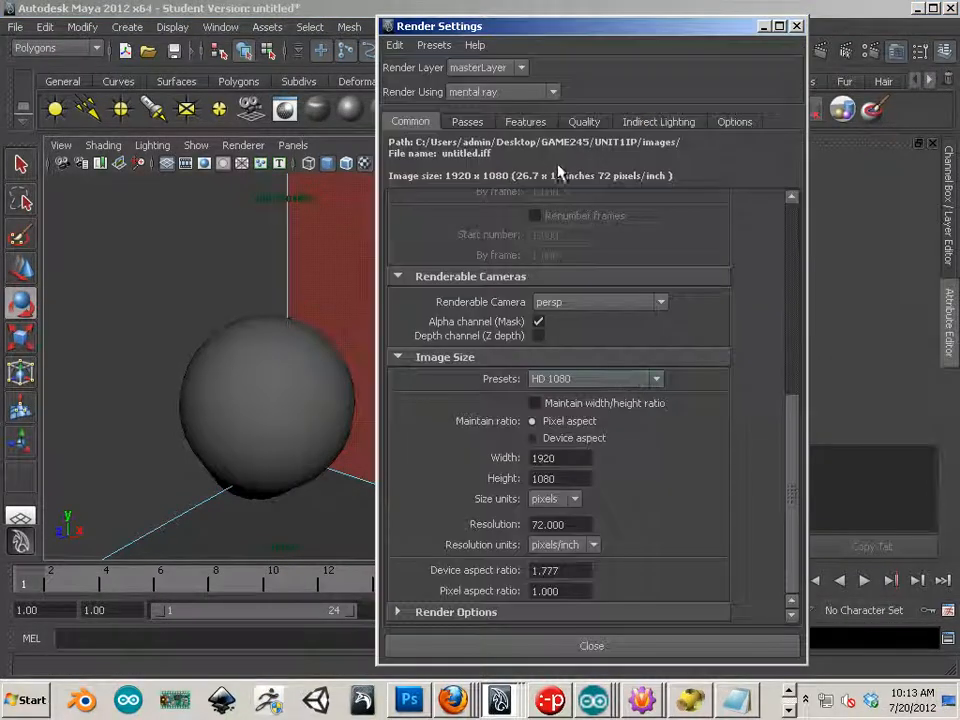
left_click(519, 125)
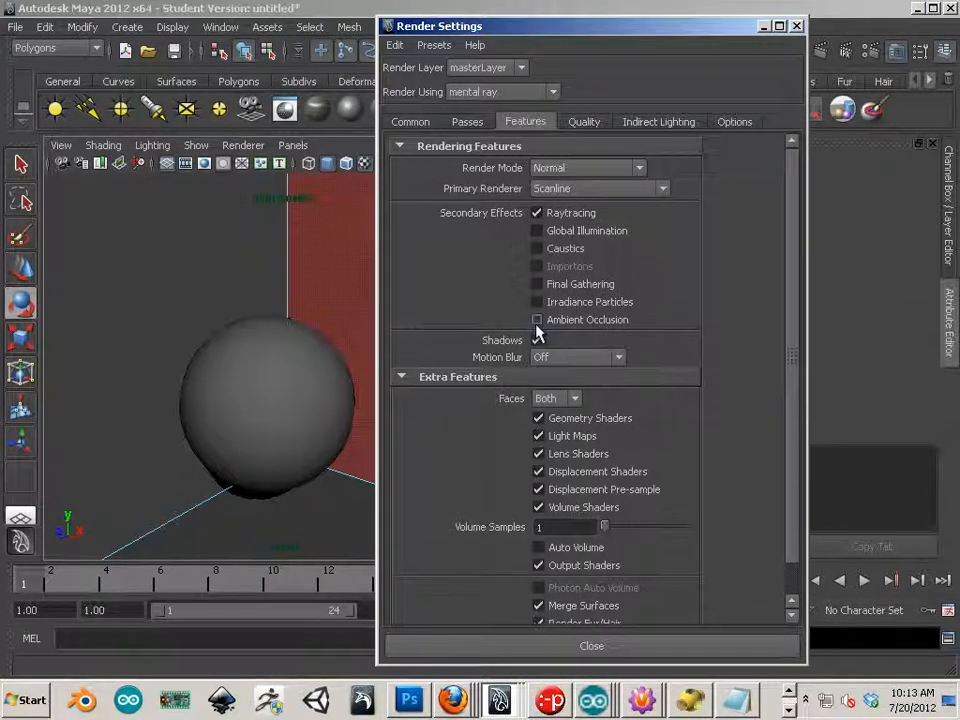
left_click_drag(555, 36, 773, 180)
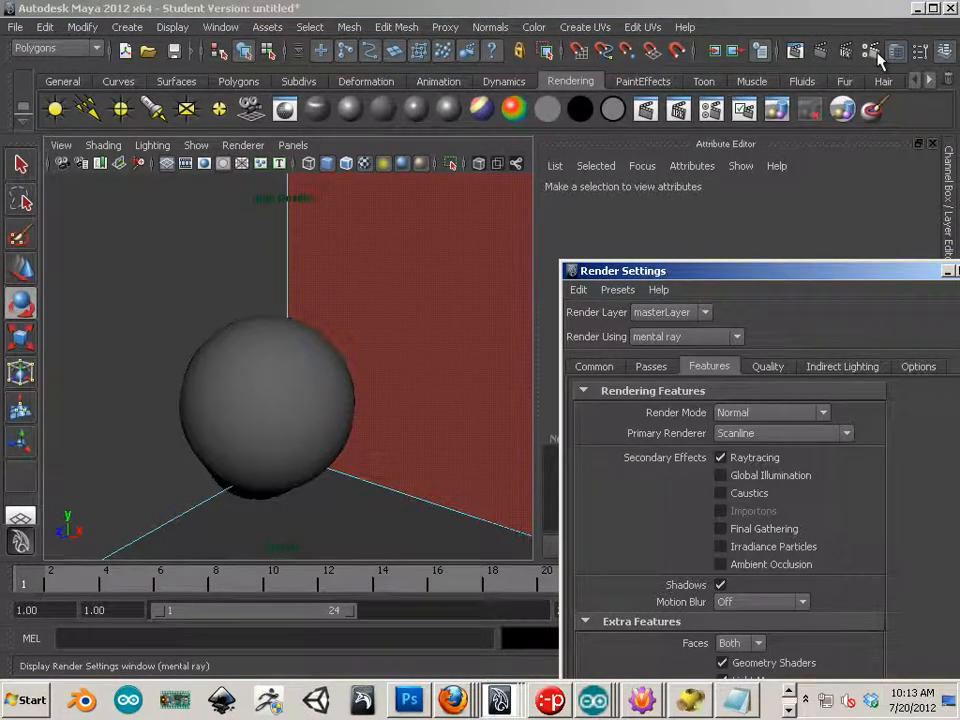
left_click(594, 366)
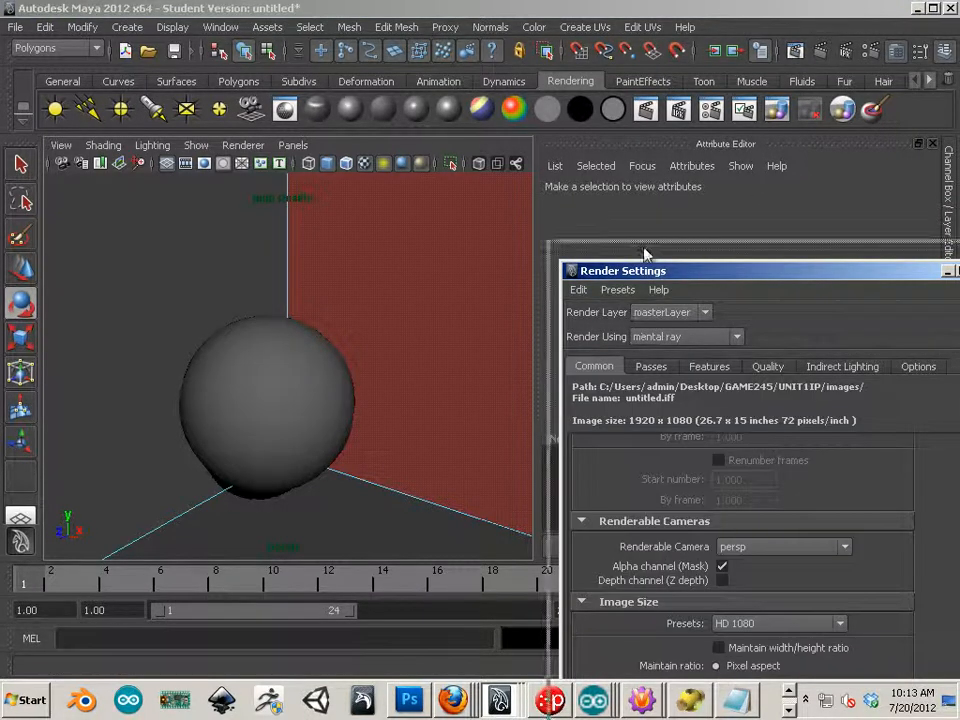
left_click_drag(645, 256, 528, 39)
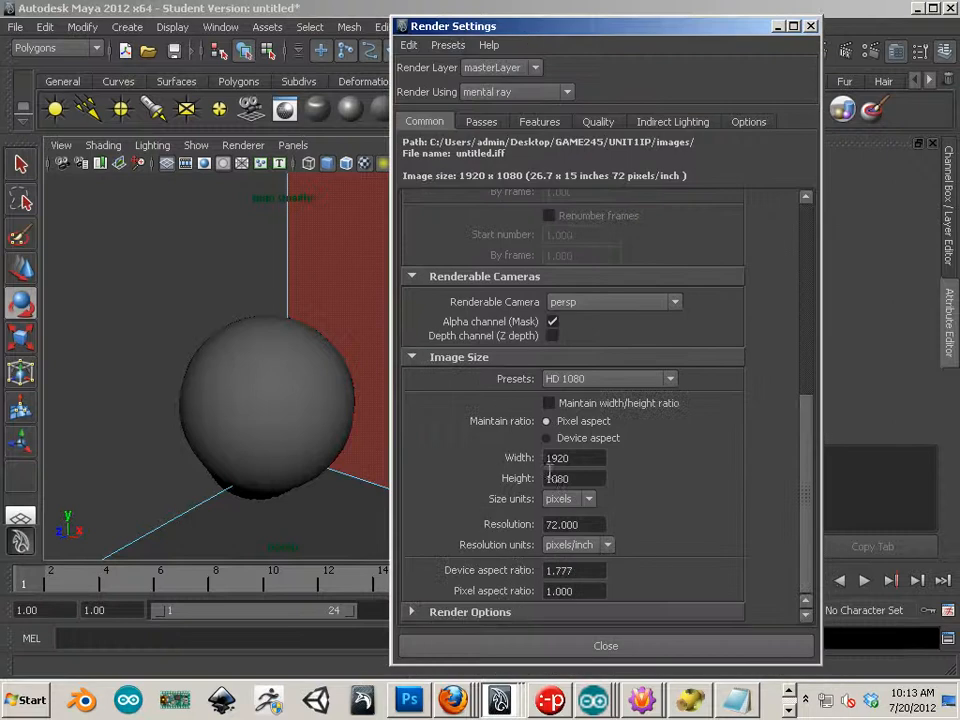
left_click(610, 382)
scroll(606, 440, "up", 2)
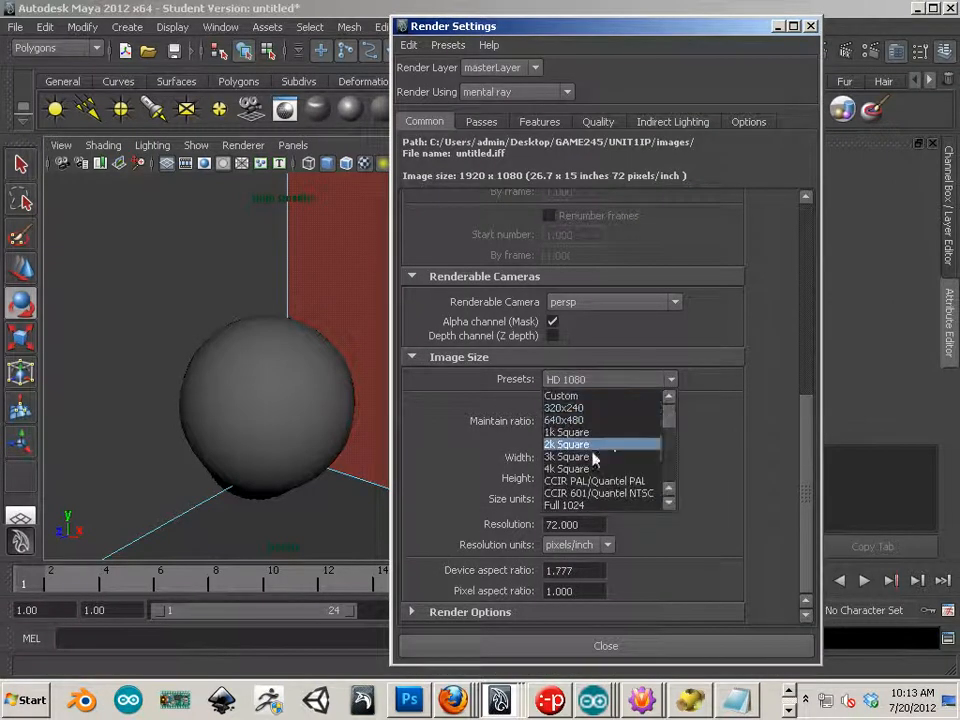
left_click(603, 421)
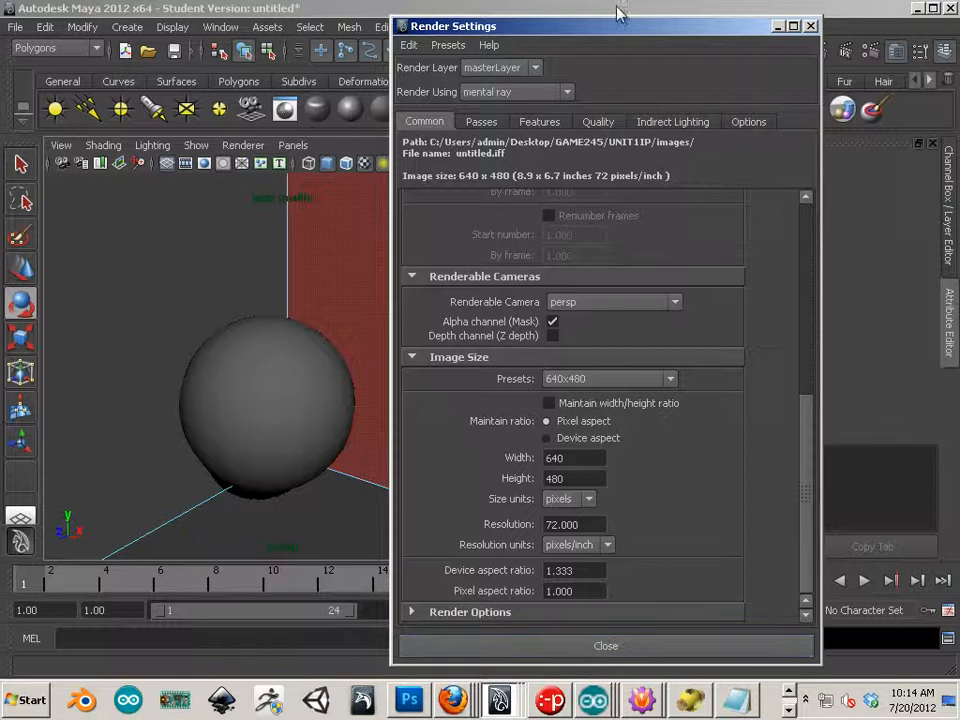
left_click_drag(613, 31, 959, 60)
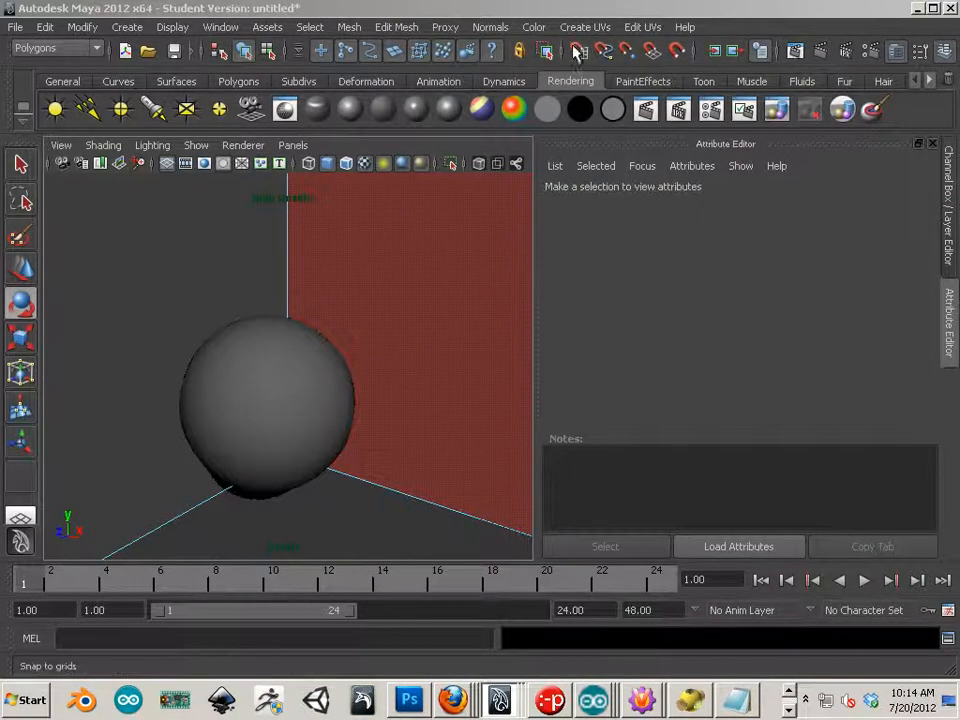
Step: Render the current frame with mental ray and keep the image for comparison
left_click(826, 50)
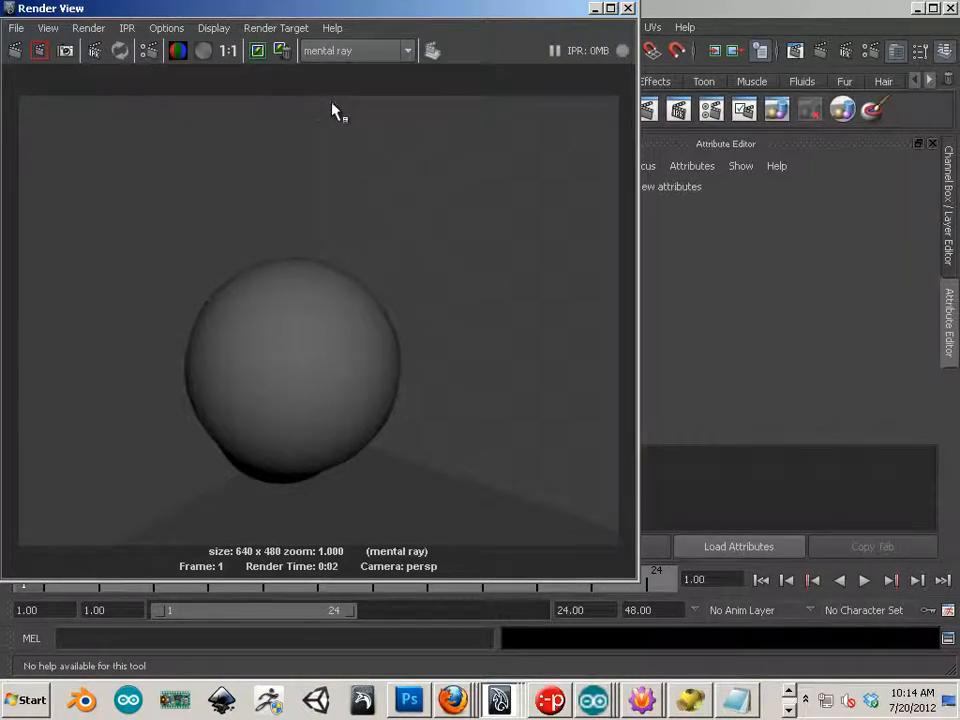
left_click(330, 170)
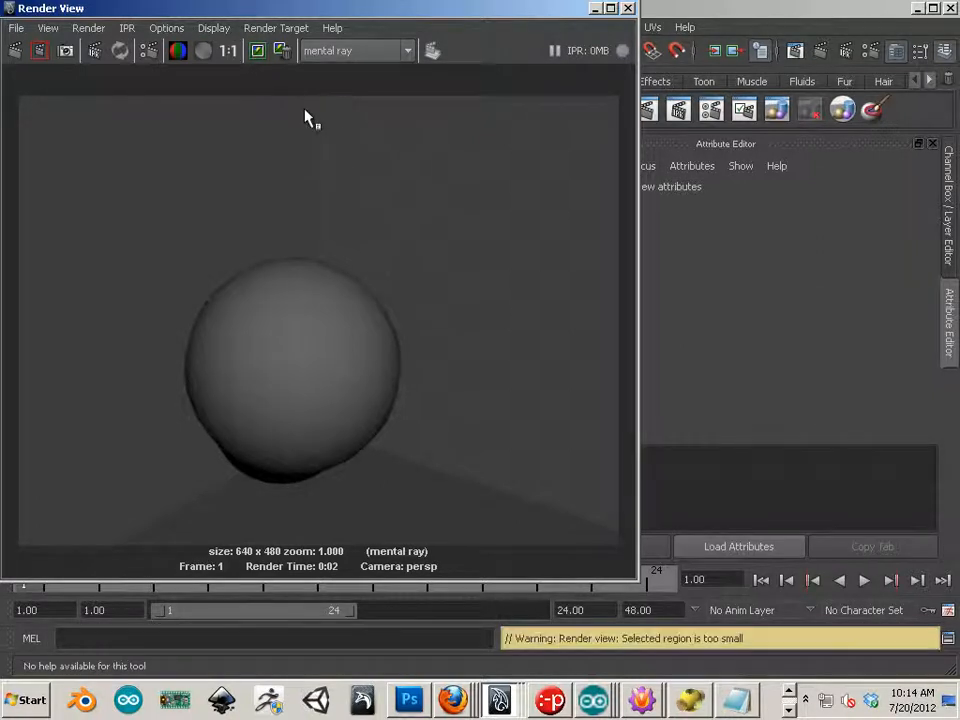
left_click(259, 51)
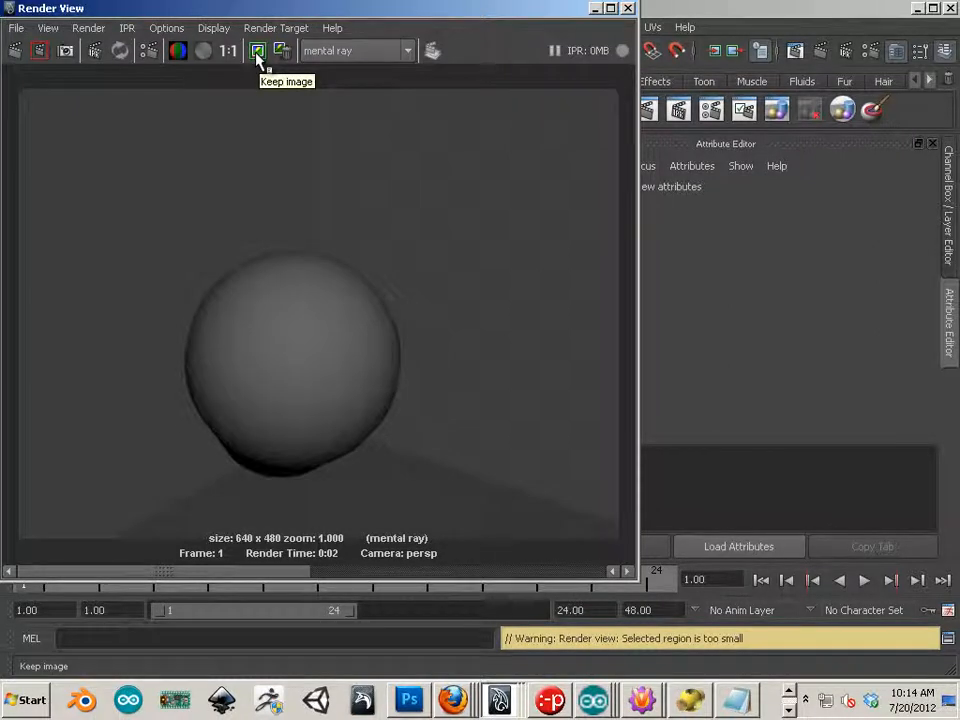
Step: Enable Ambient Occlusion in the mental ray rendering features, and render the view again, keeping the image
left_click_drag(959, 84, 788, 84)
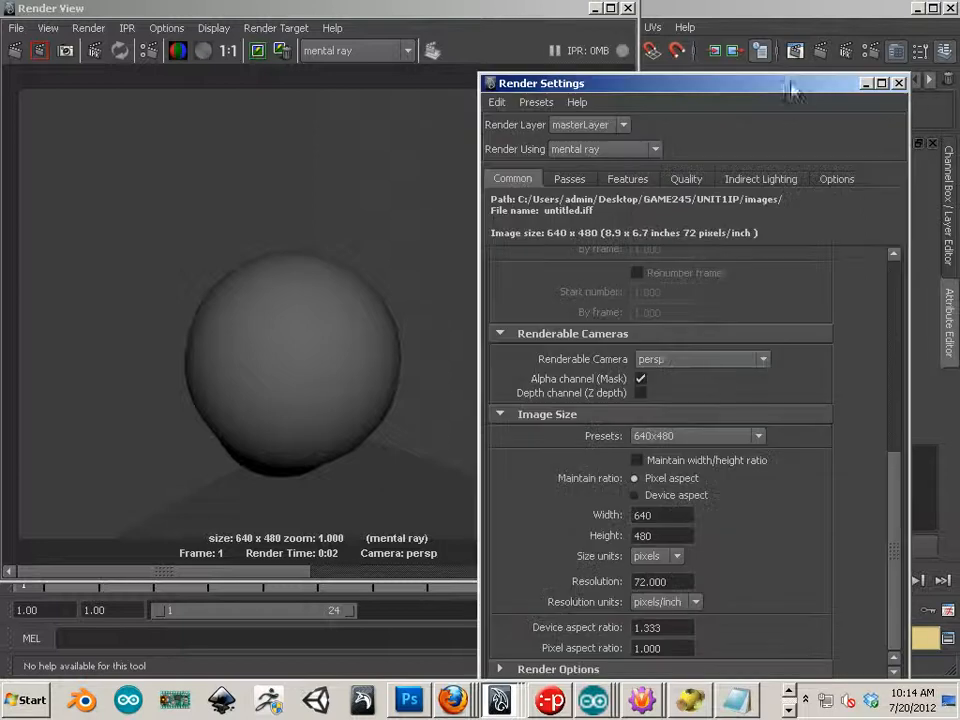
left_click(571, 180)
double_click(617, 80)
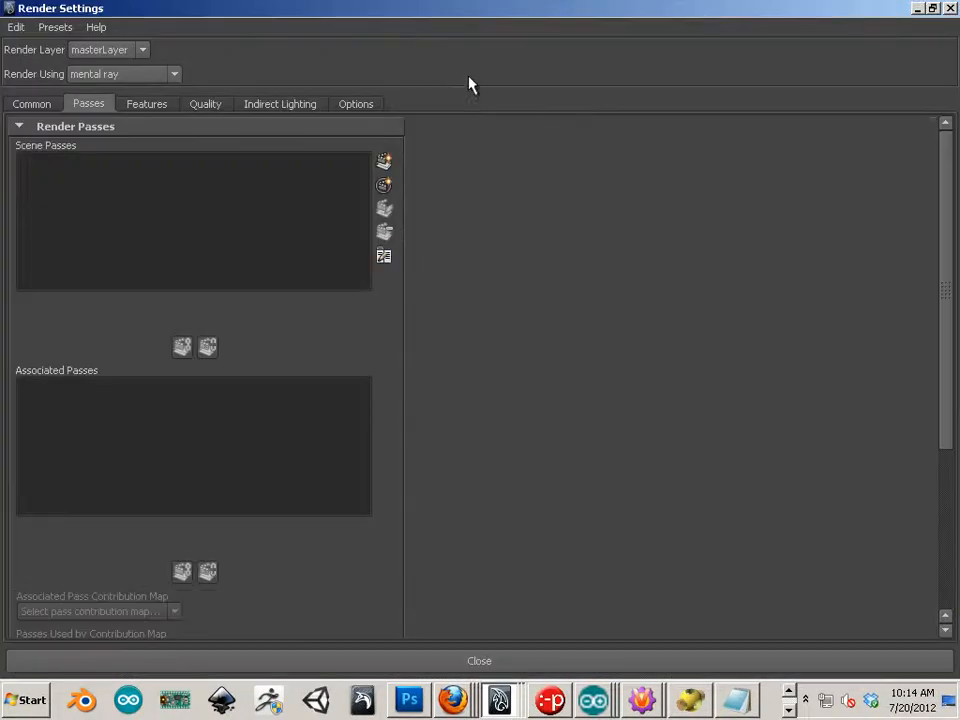
left_click(147, 104)
double_click(184, 9)
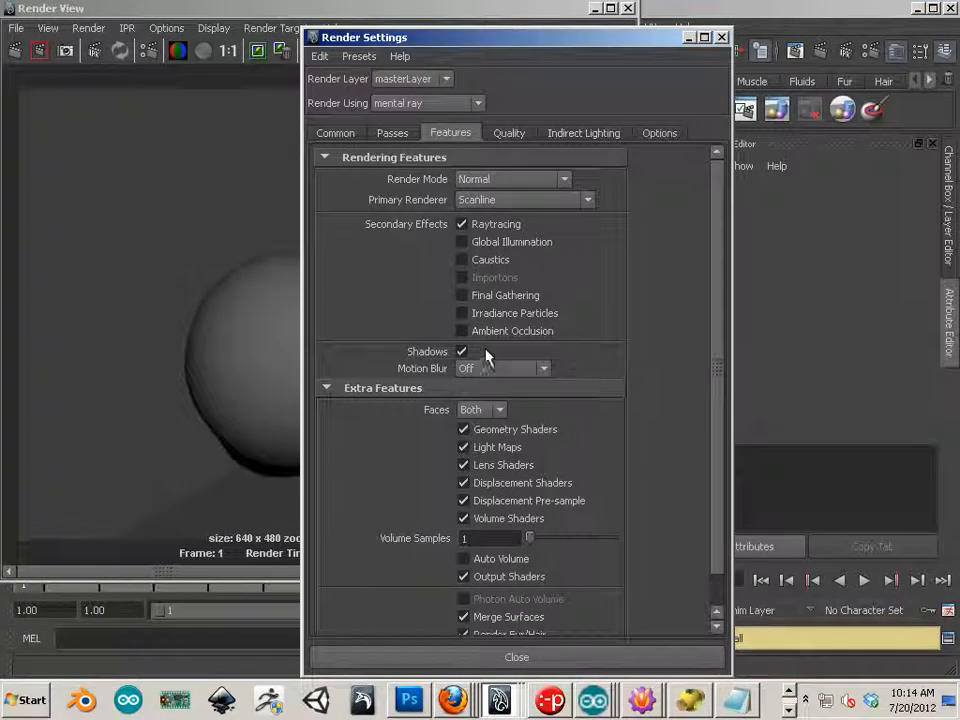
left_click(477, 336)
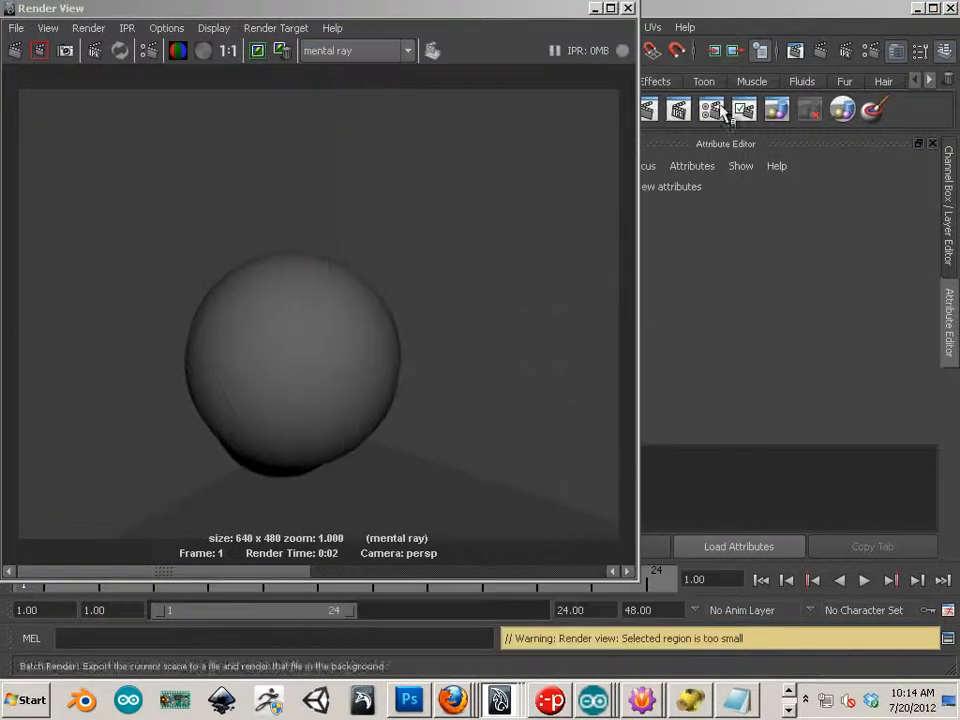
left_click(16, 49)
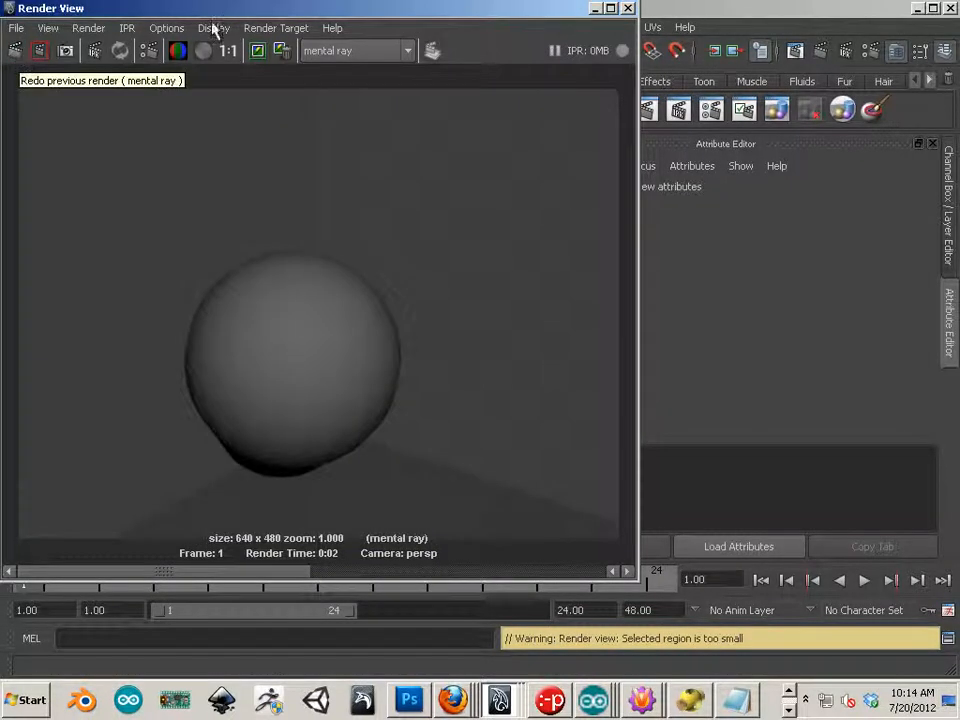
left_click(257, 51)
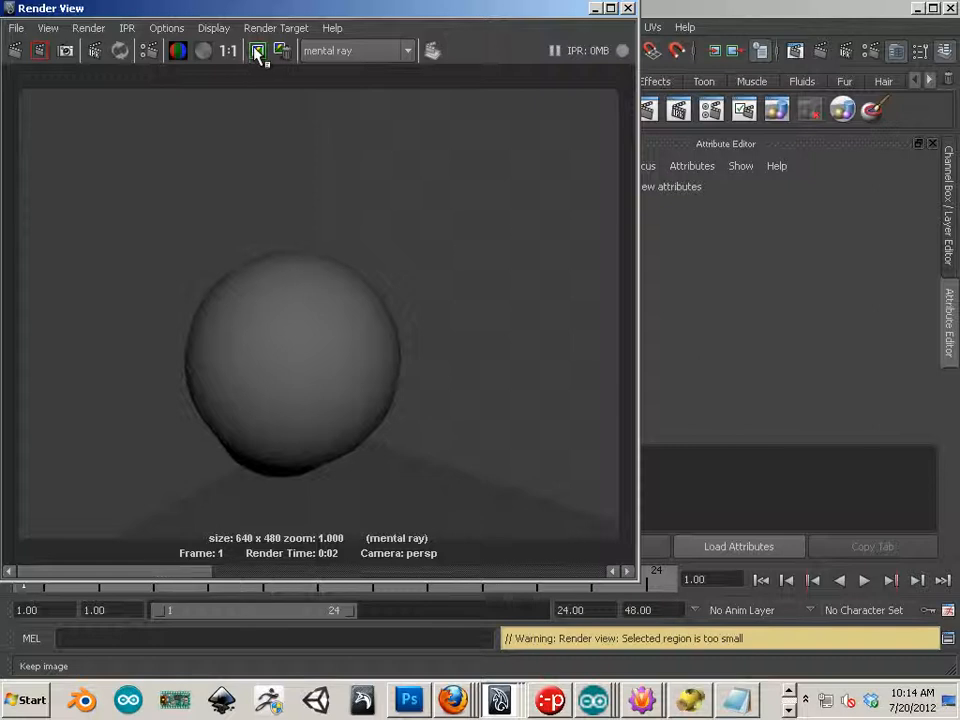
Step: Try to step through the kept renders to compare the images before and after the ambient occlusion change
key("Right")
key("Right")
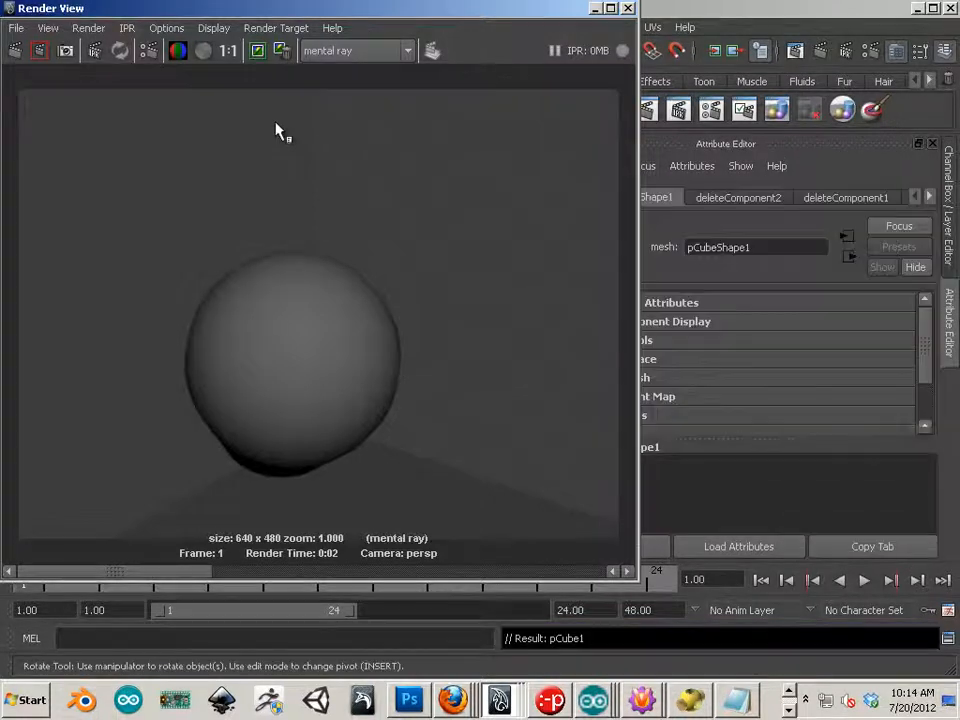
key("Right")
key("Right")
key("Right")
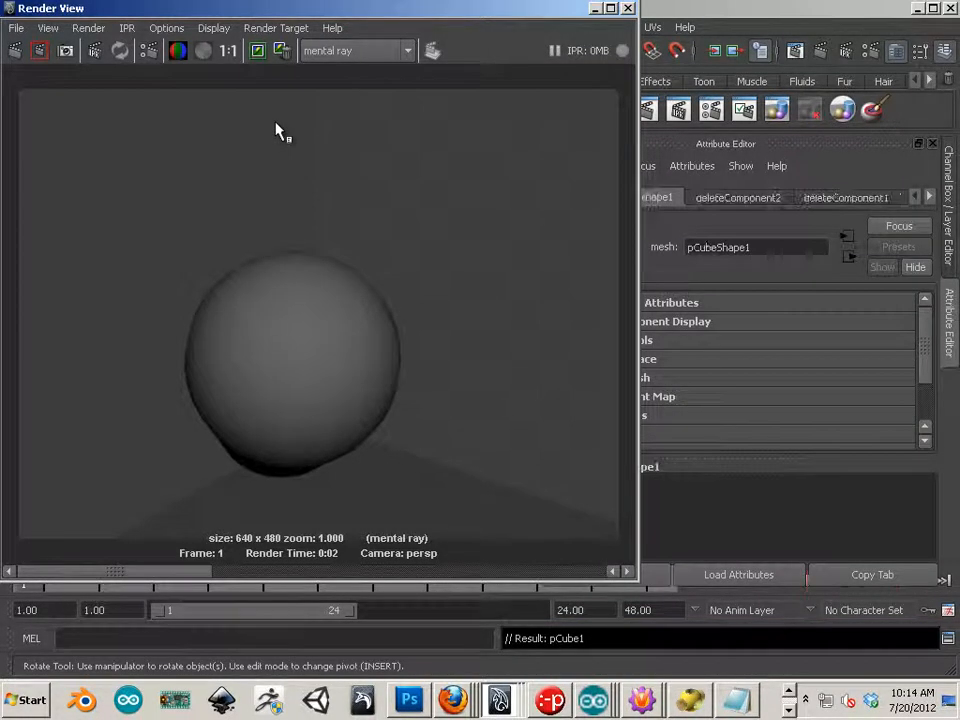
left_click(283, 151)
key("Right")
key("Right")
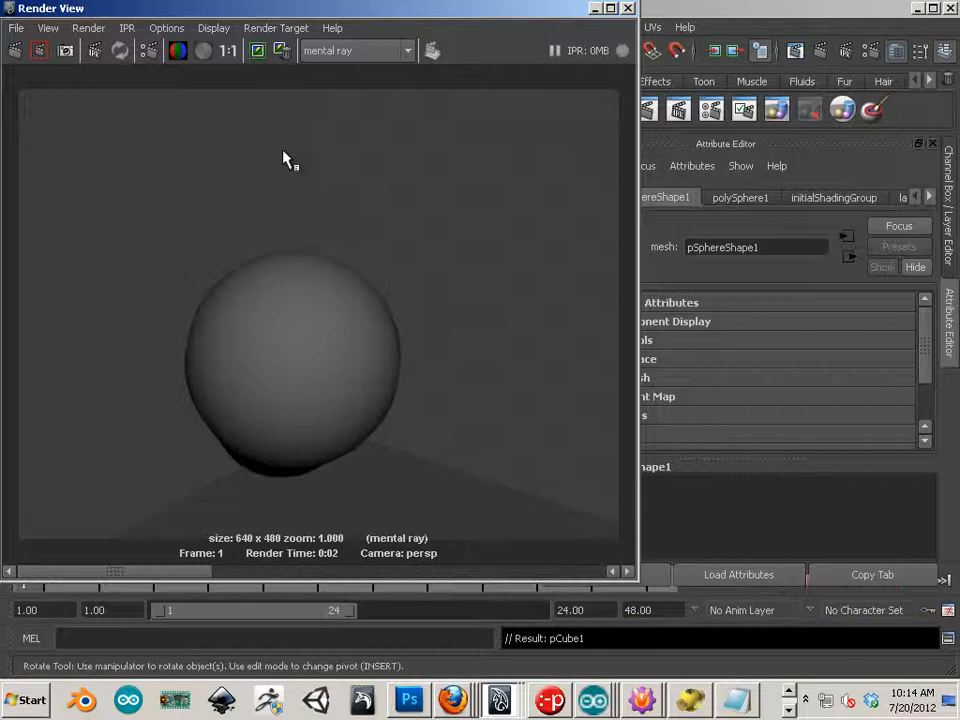
Step: Try again to flip between the kept renders with and without ambient occlusion
key("Right")
key("Right")
key("Right")
key("Right")
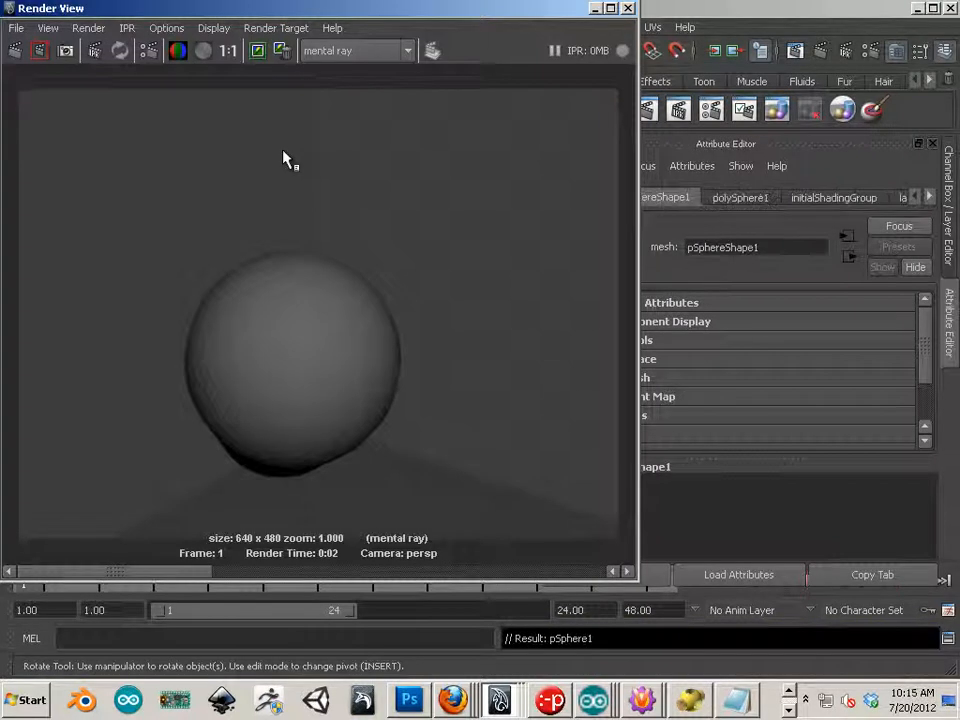
key("Right")
key("Right")
key("Right")
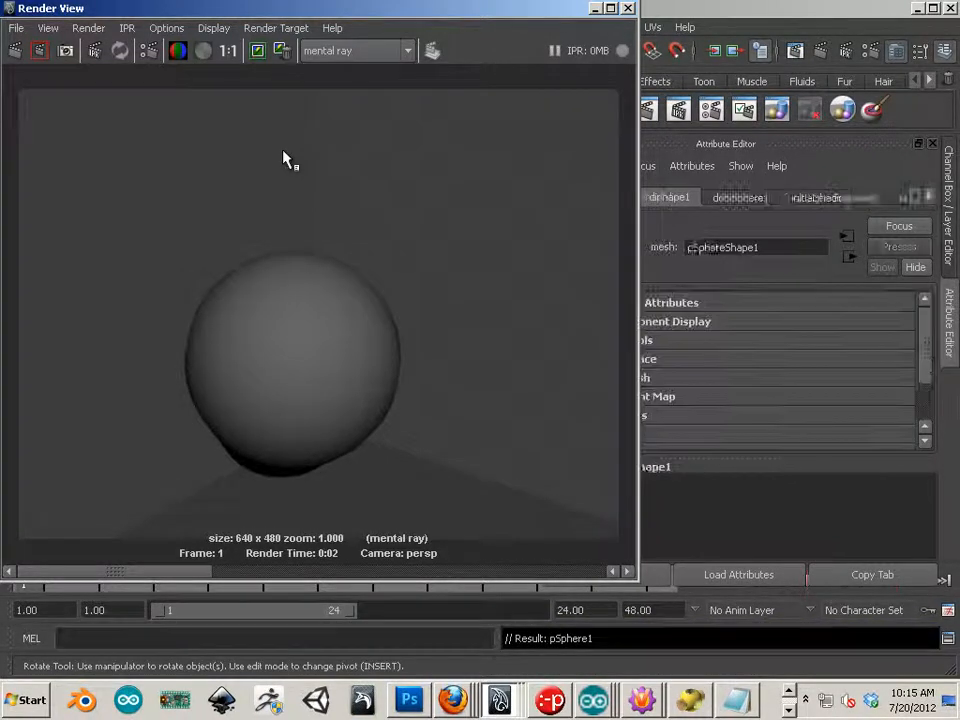
Step: Keep the ambient occlusion render at reduced zoom levels and browse the stored images to compare the shading around the sphere
left_click_drag(360, 137, 366, 150)
scroll(293, 226, "down", 1)
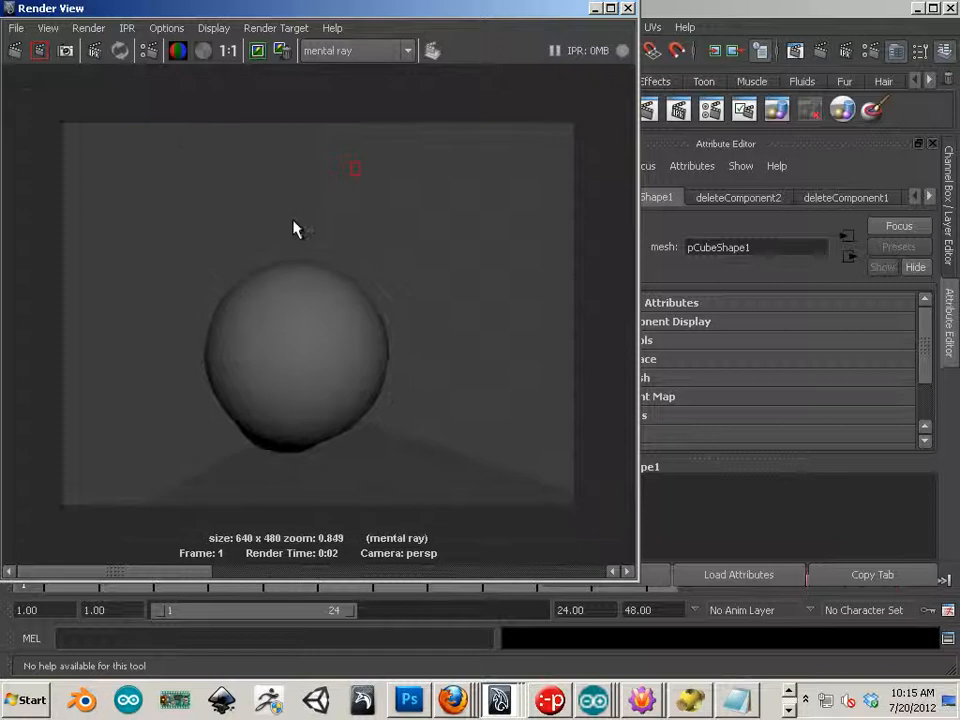
left_click(257, 54)
scroll(285, 250, "down", 7)
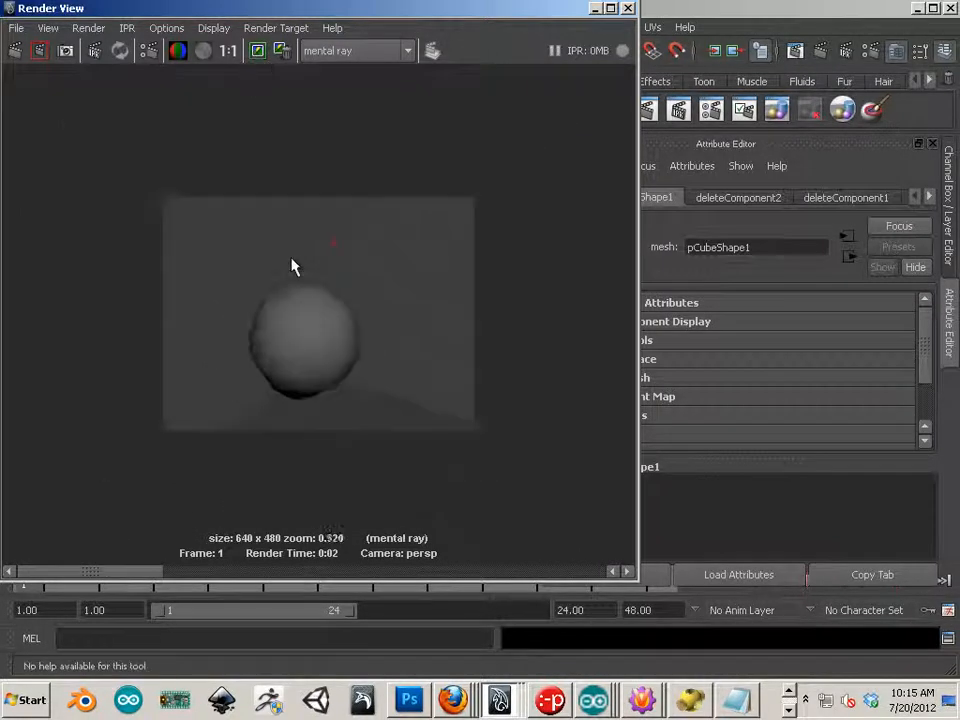
scroll(294, 265, "up", 7)
scroll(295, 268, "down", 6)
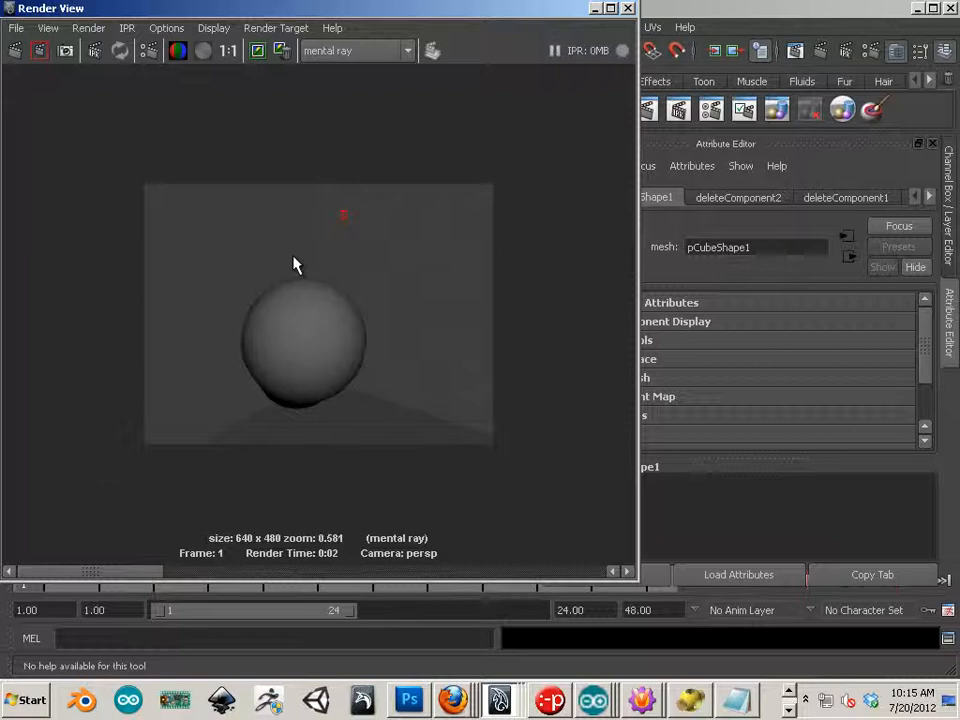
scroll(296, 285, "up", 5)
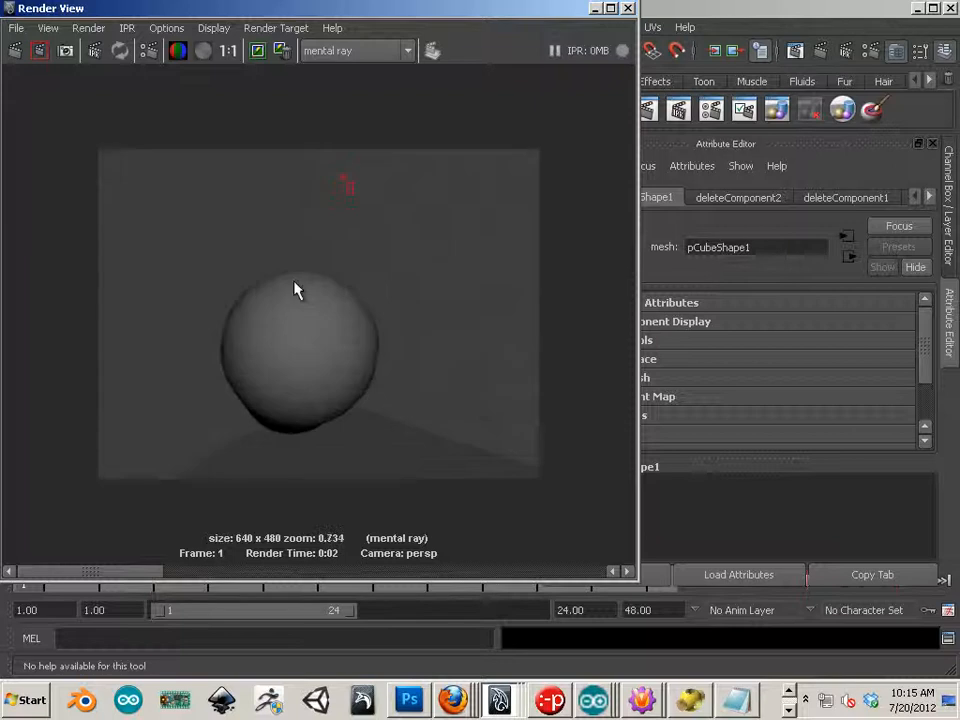
left_click(257, 51)
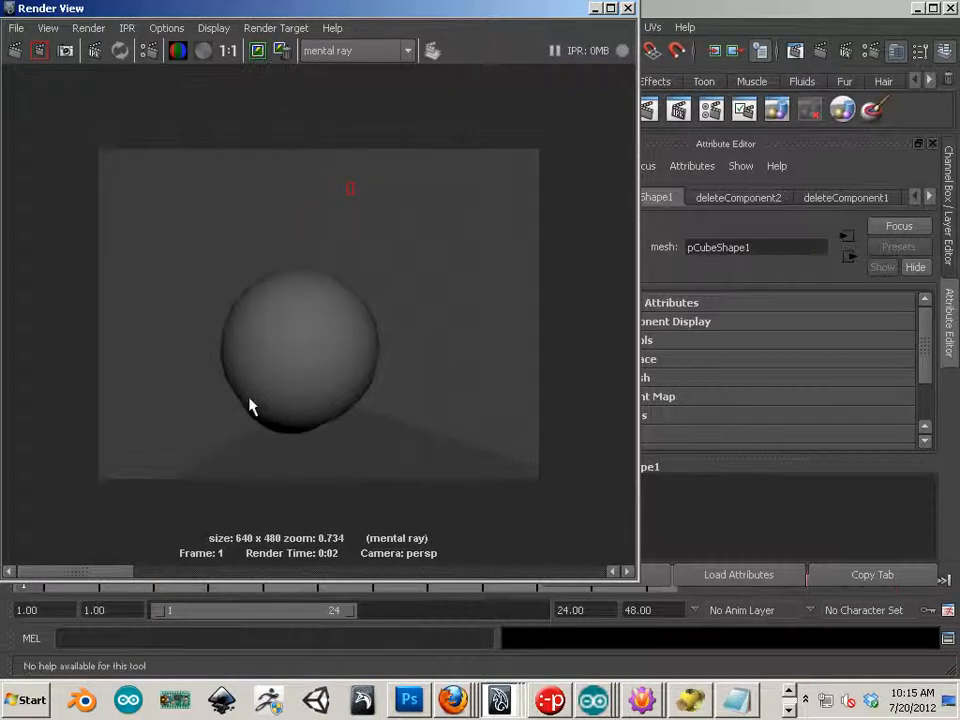
left_click_drag(84, 574, 57, 501)
Step: Enable Final Gathering in the mental ray rendering features, re-render the sphere view, and close the render window
left_click(870, 50)
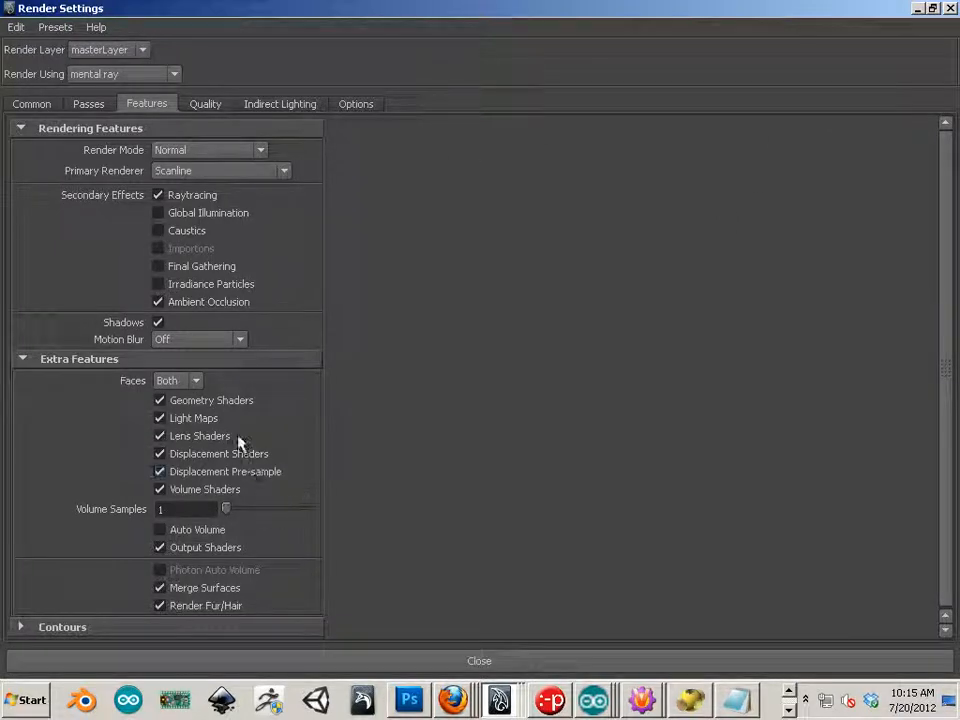
left_click(160, 267)
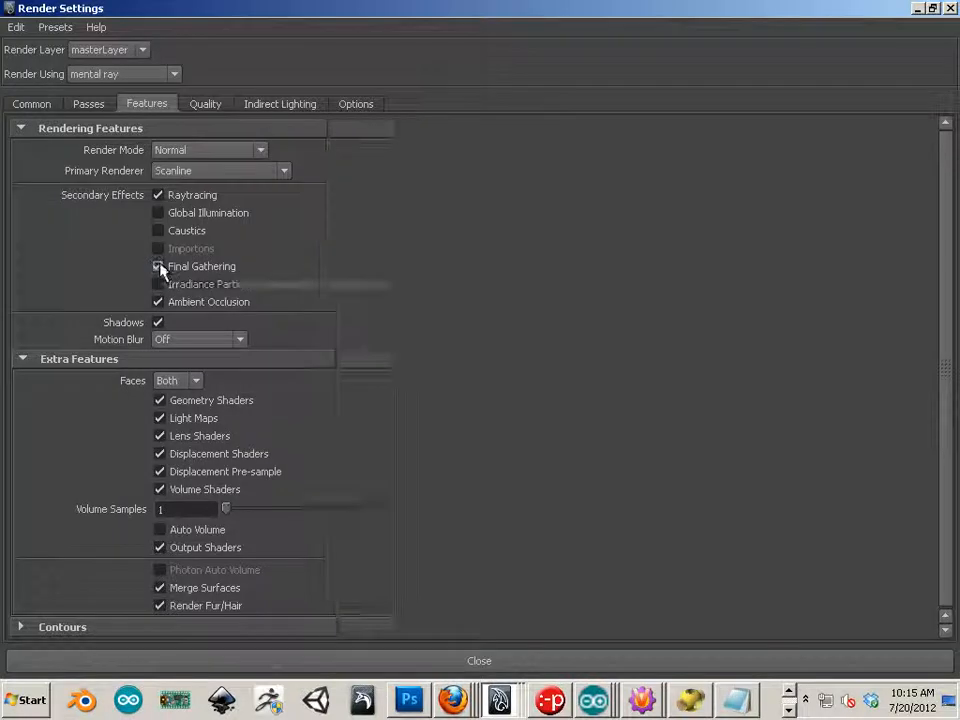
left_click_drag(265, 12, 782, 152)
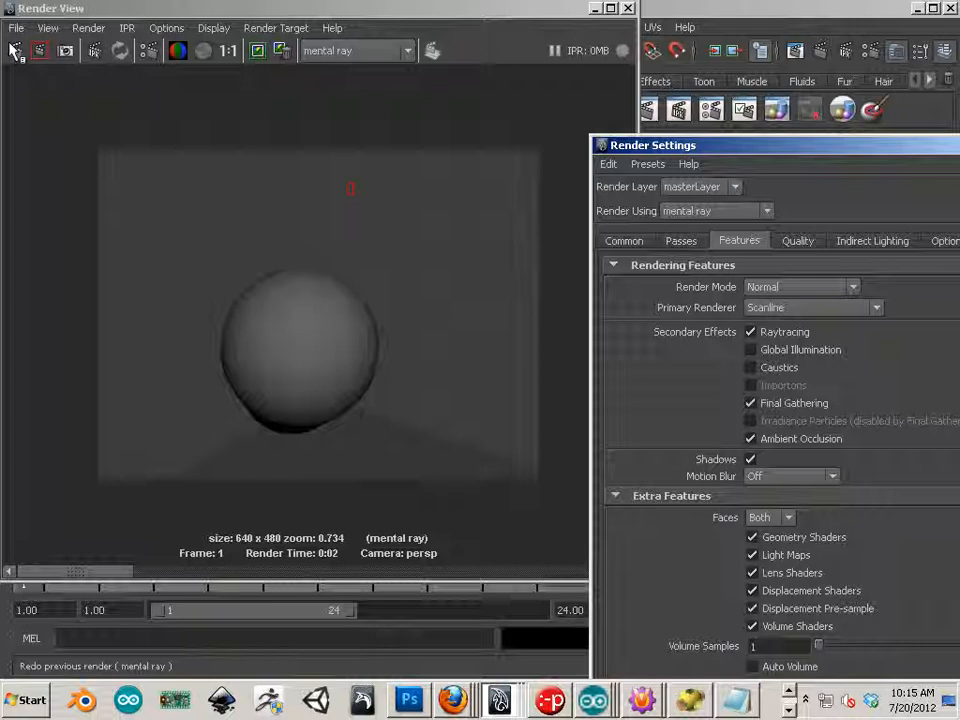
left_click(14, 51)
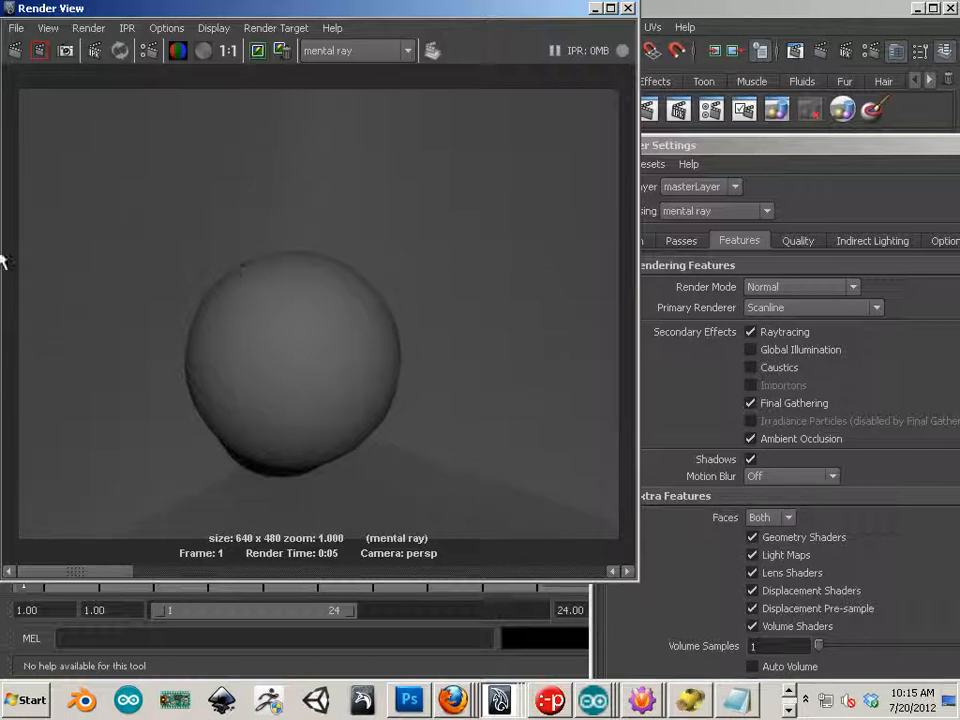
left_click(628, 10)
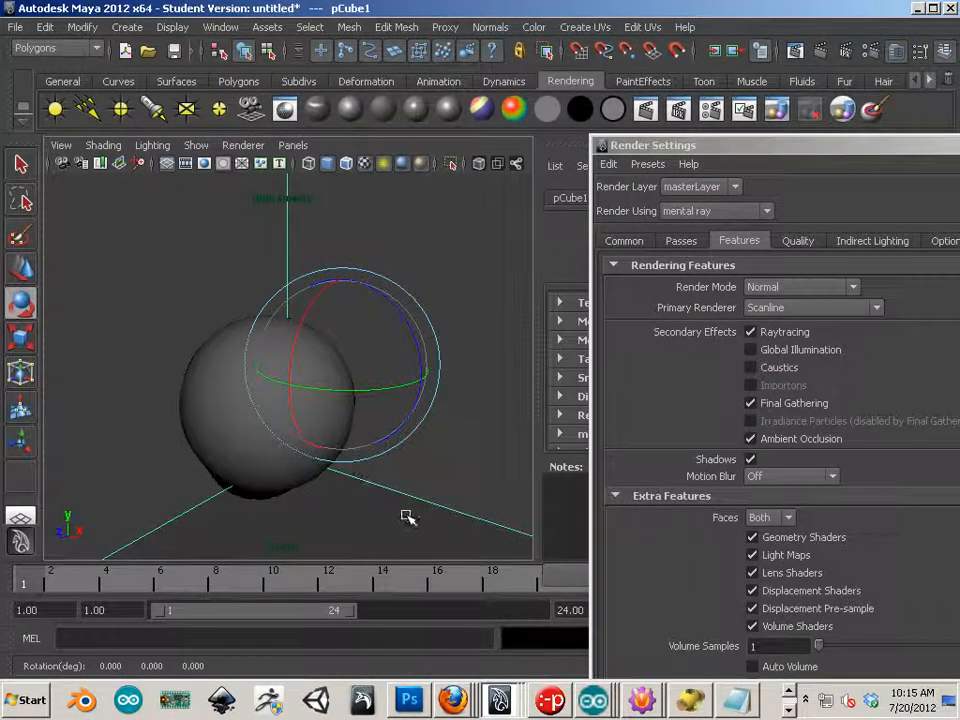
Step: Create a Shading Map material in the warehouse scene's Hypershade and place its node below the brick shader network
scroll(404, 516, "down", 3)
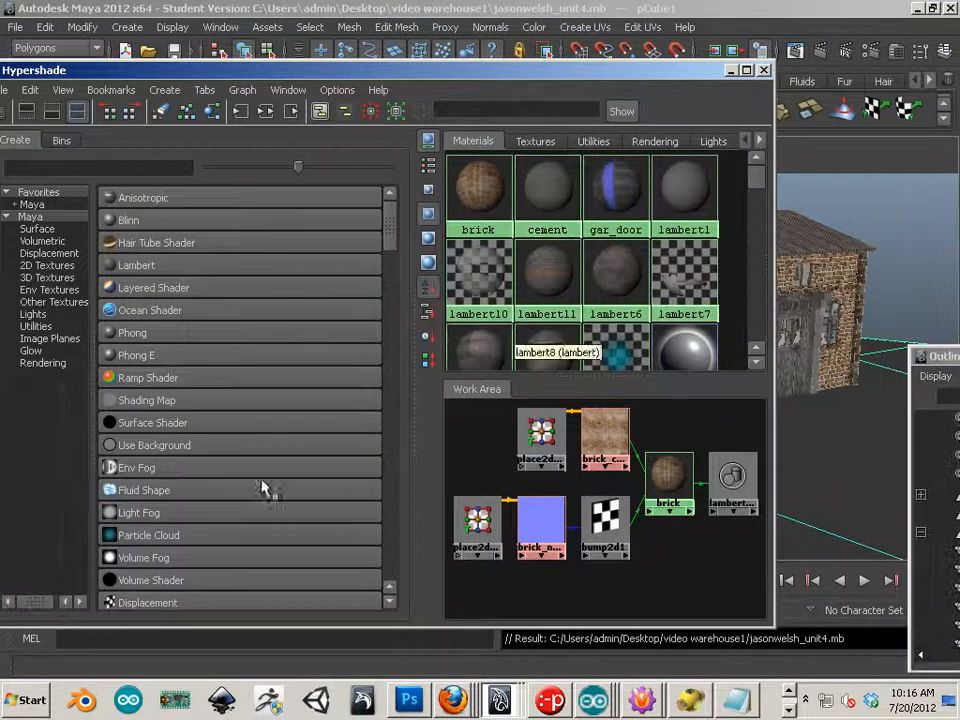
scroll(116, 452, "down", 1)
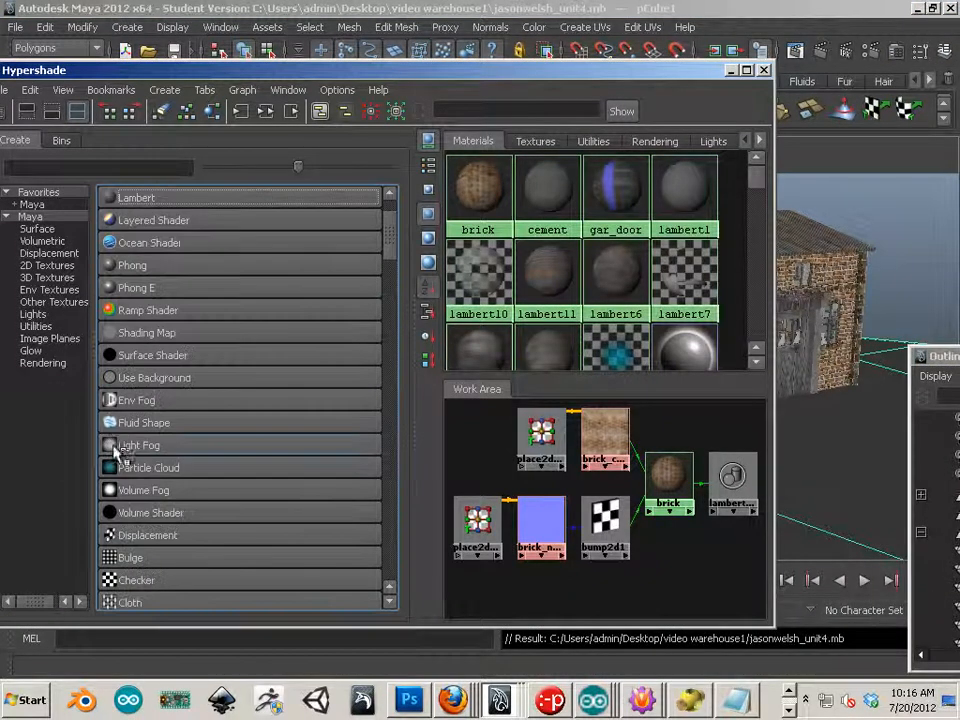
left_click(104, 334)
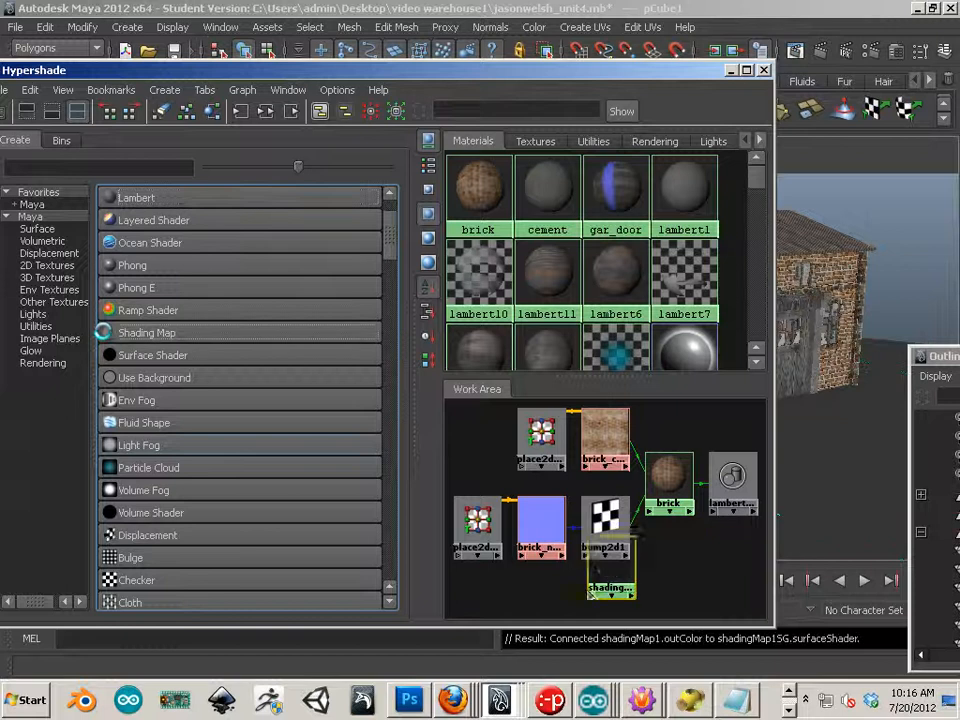
left_click_drag(620, 588, 665, 608)
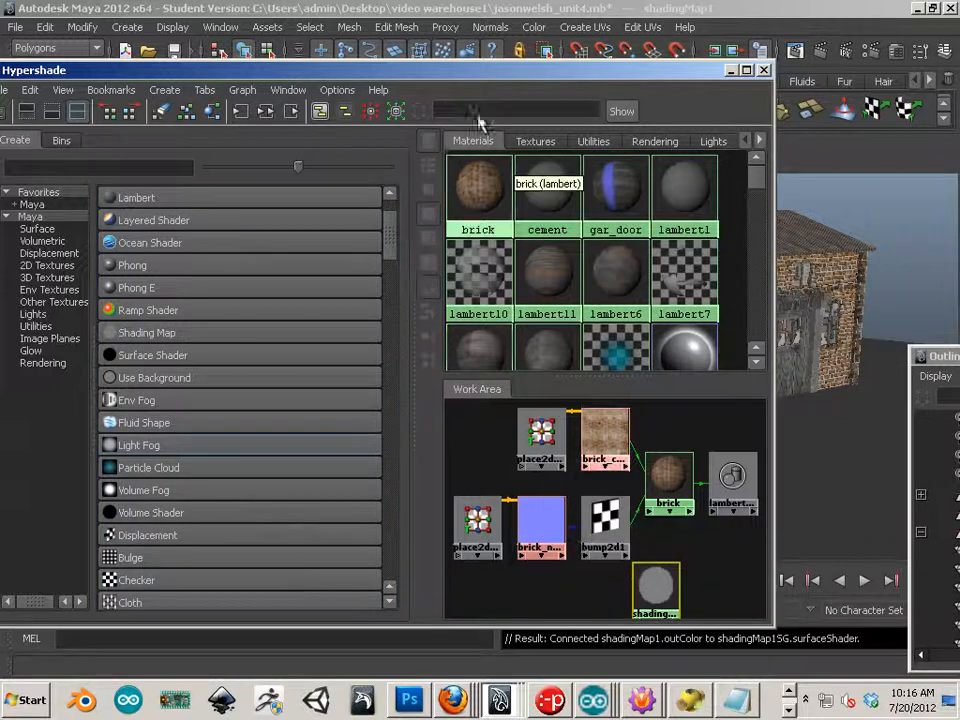
left_click_drag(398, 70, 959, 198)
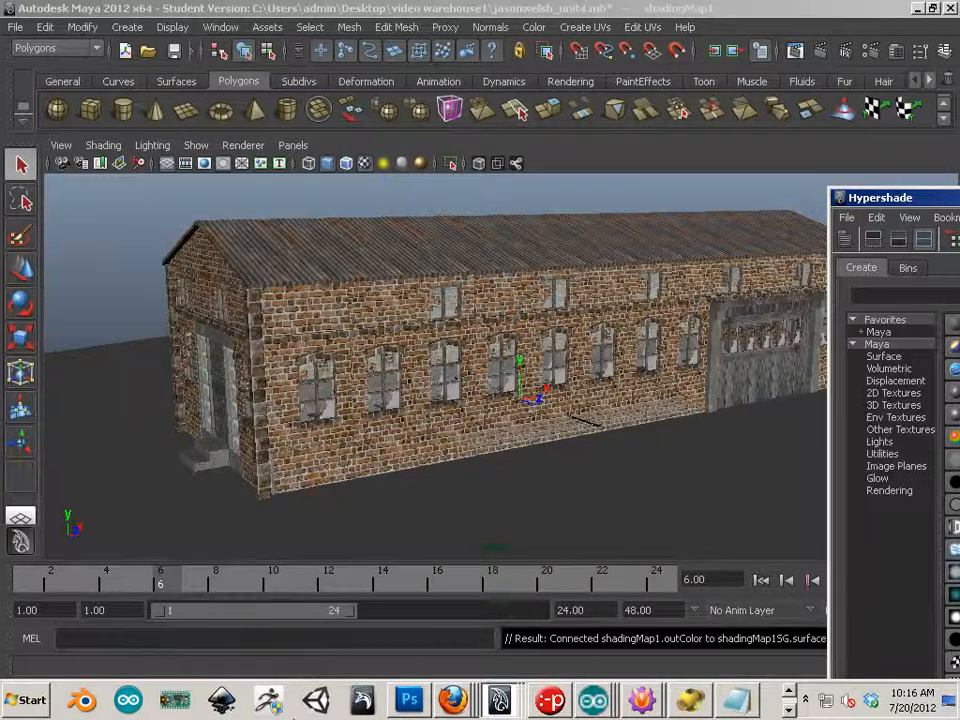
Step: Switch to the untitled Maya scene containing the sphere in the open box
left_click(510, 703)
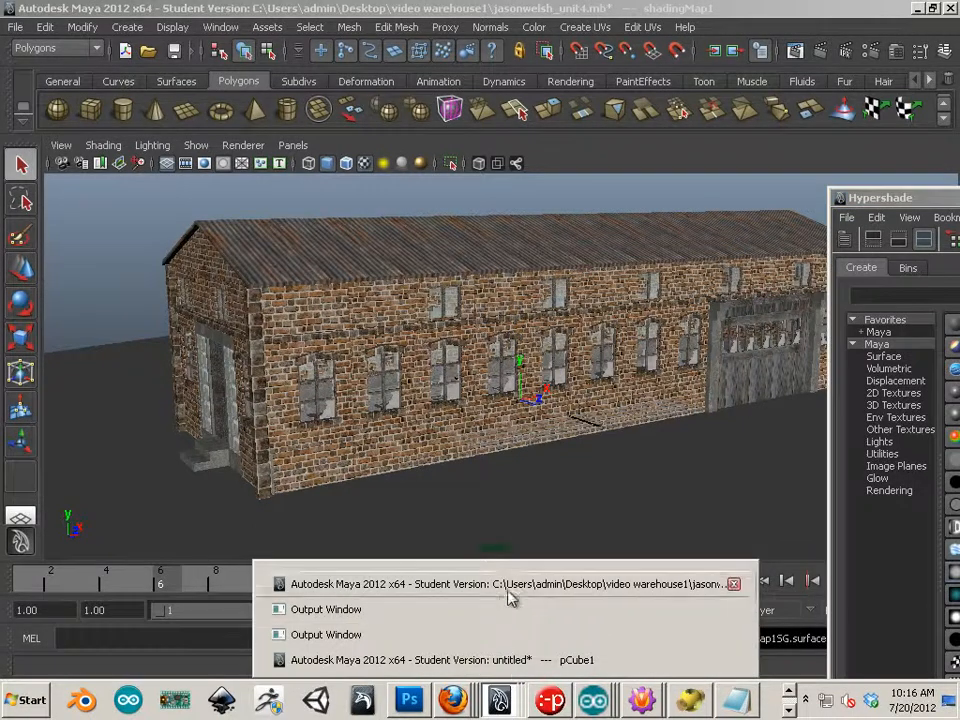
left_click(510, 595)
left_click(500, 700)
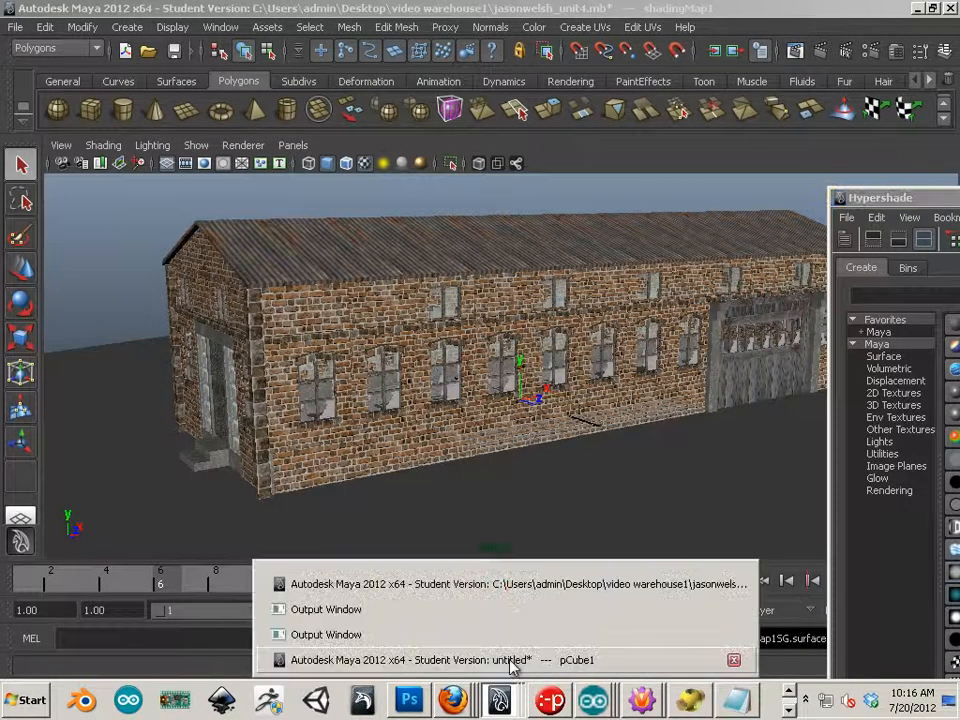
left_click(512, 658)
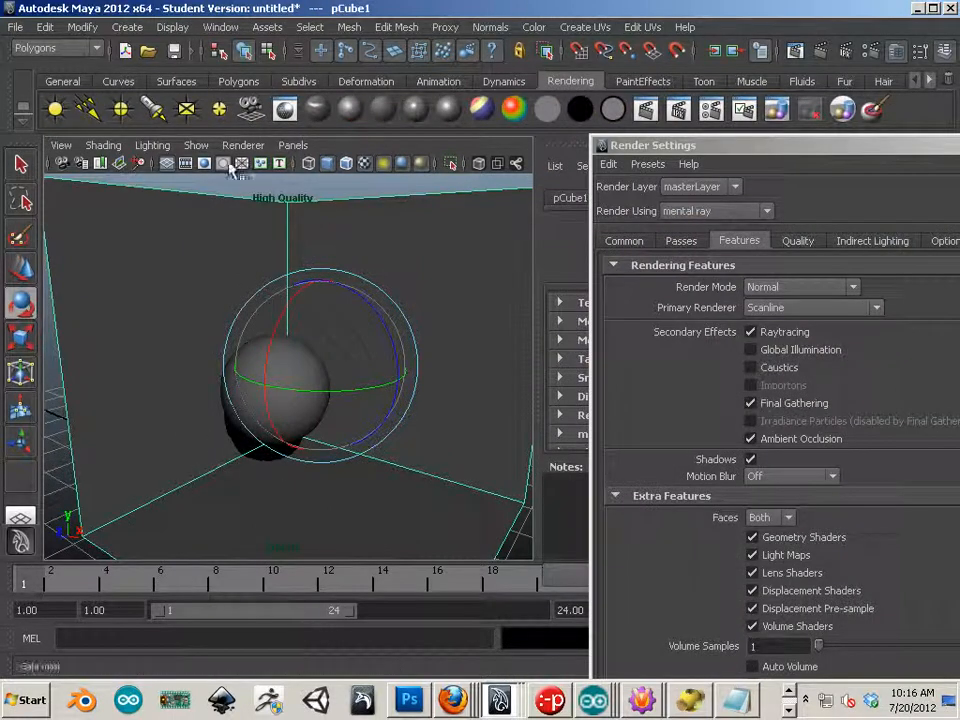
Step: Create a polygon cylinder, scale it uniformly to about 0.267, and stretch it vertically into a thin pole taller than the box
left_click(224, 83)
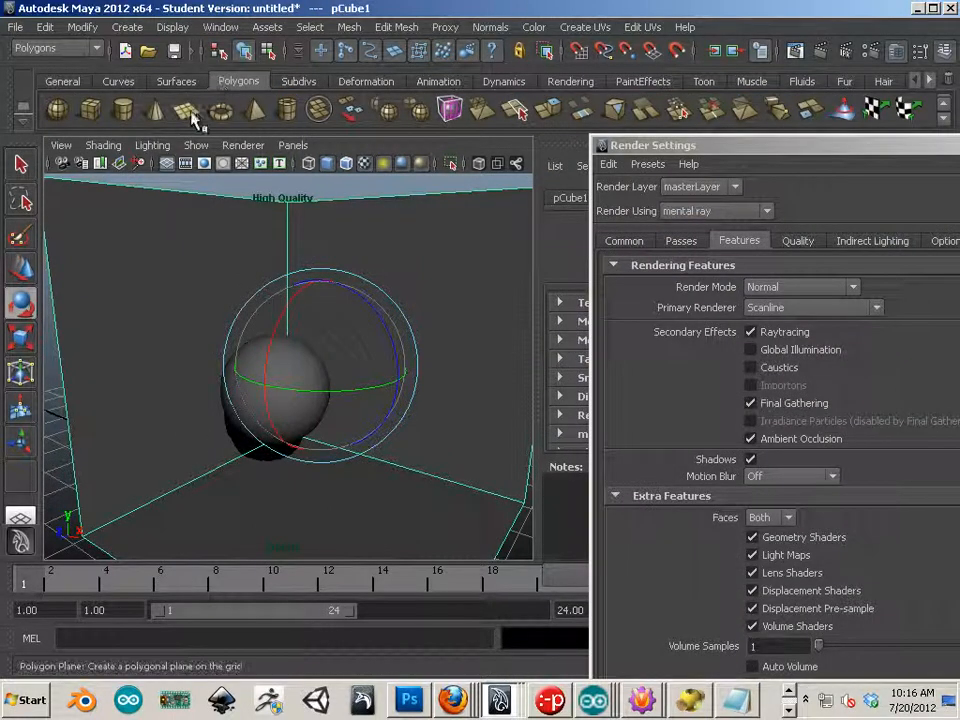
left_click(122, 106)
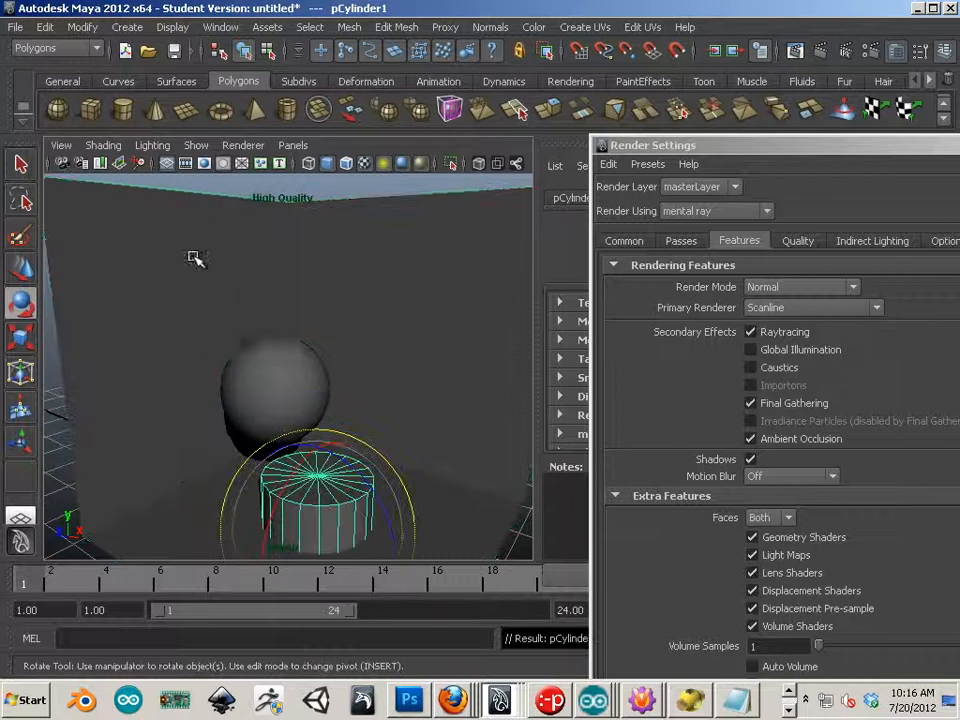
key("r")
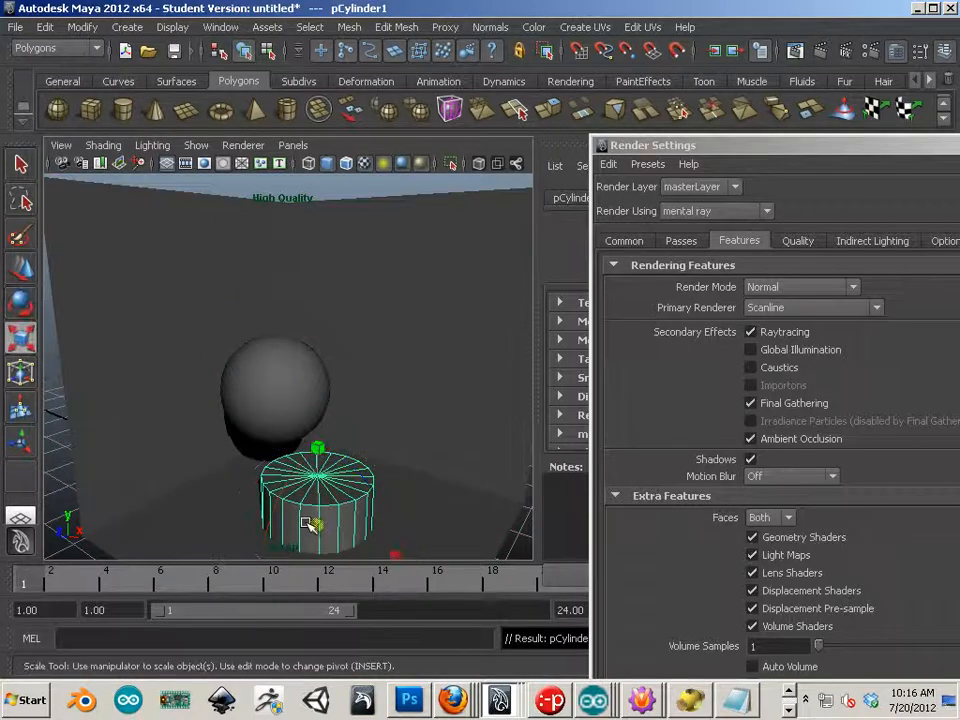
left_click_drag(310, 524, 253, 512)
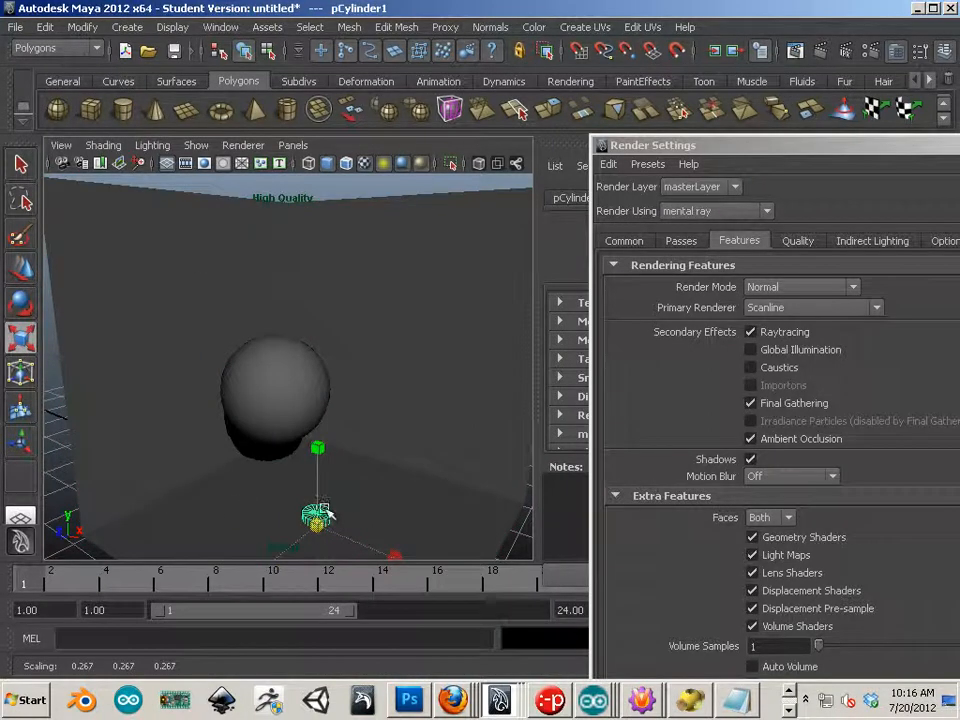
left_click_drag(316, 450, 320, 254)
left_click_drag(314, 450, 347, 227)
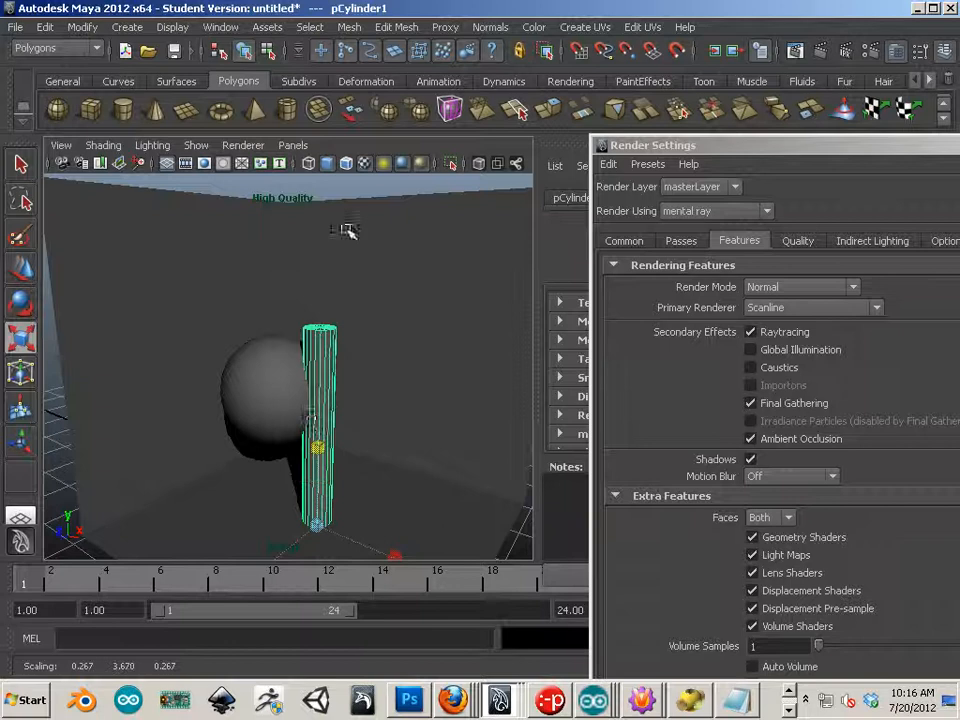
left_click_drag(318, 445, 327, 391)
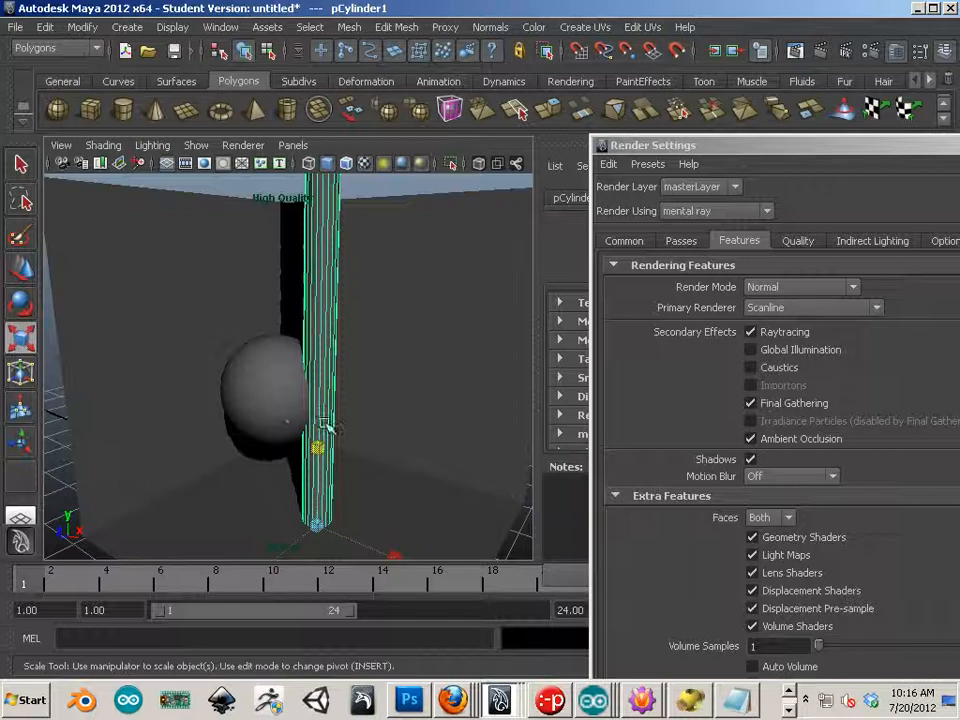
Step: Rotate the cylinder pole onto its side so that it lies horizontally across the box
left_click(21, 266)
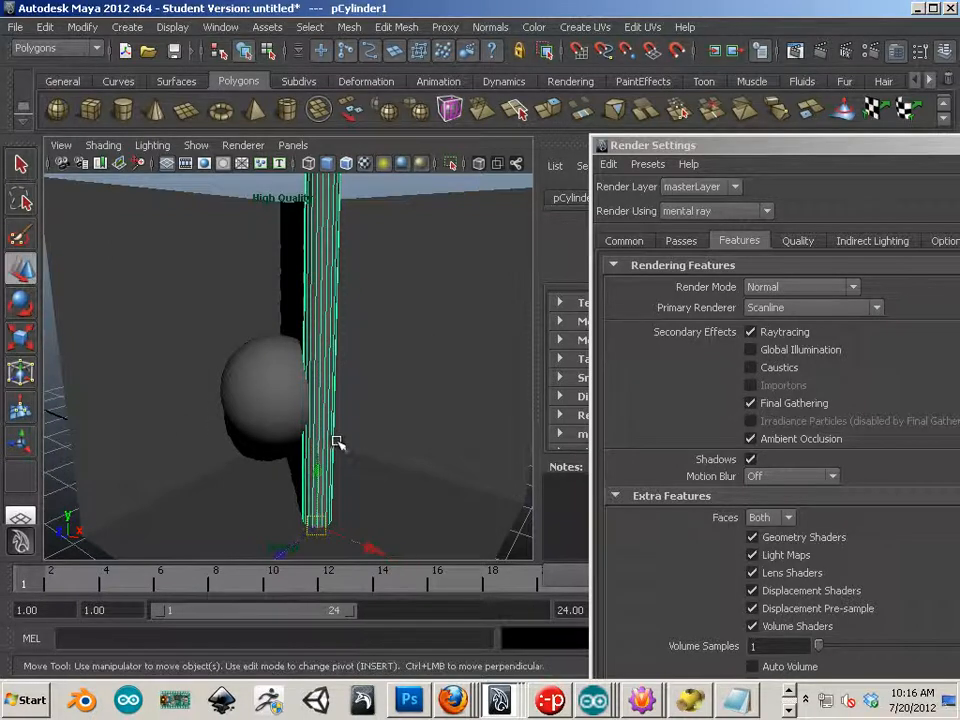
left_click(21, 303)
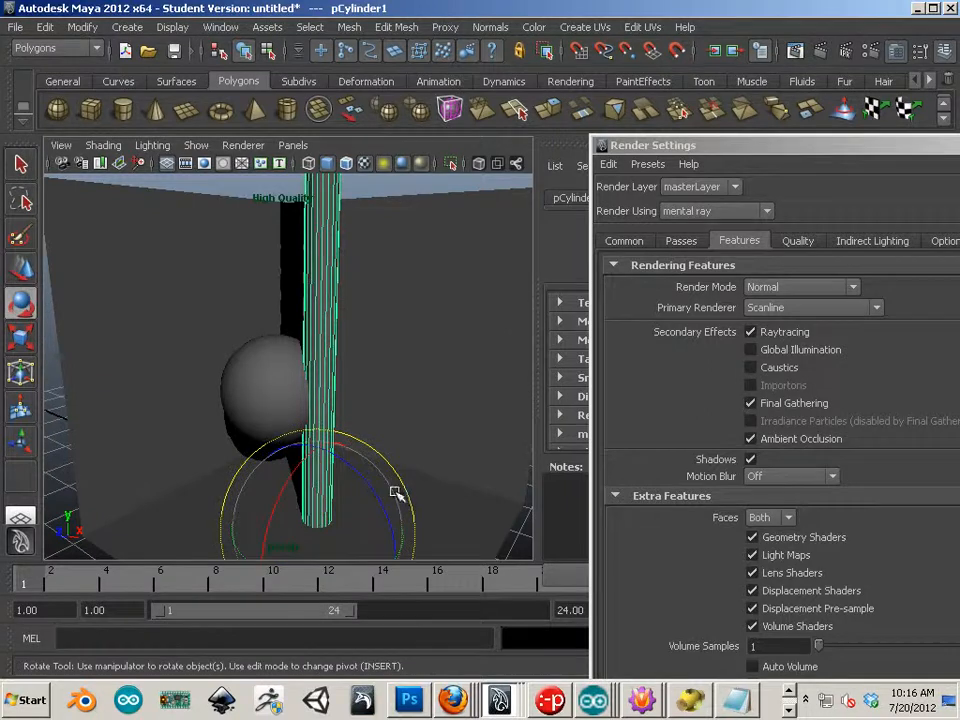
left_click_drag(371, 487, 414, 559)
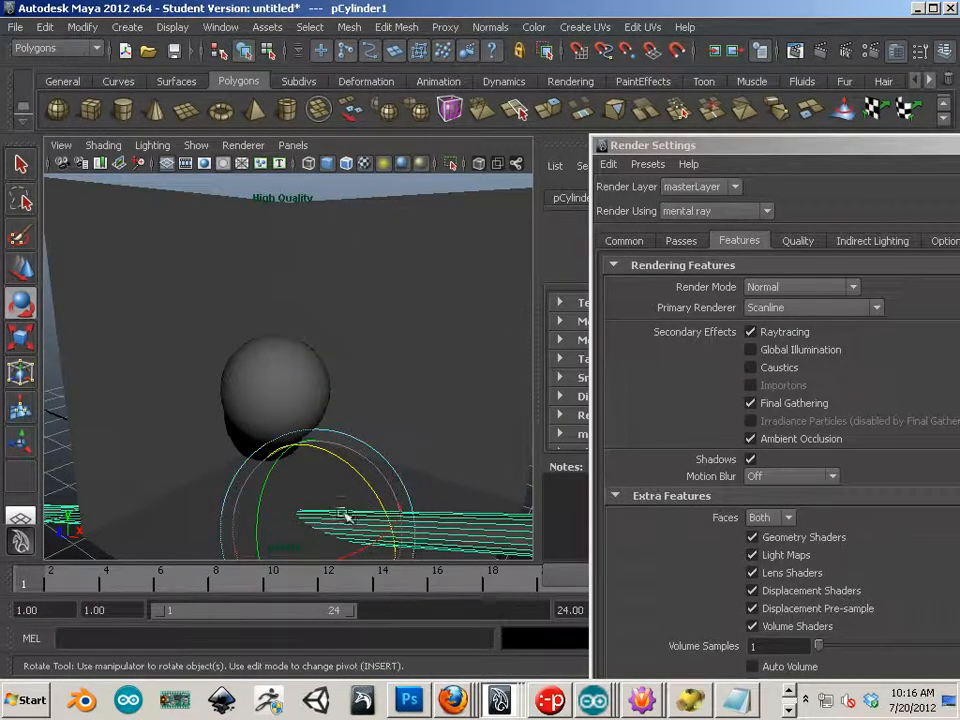
Step: Raise the horizontal cylinder about 4.956 cm so it hangs above the sphere, and shorten it along its length
left_click_drag(347, 470, 358, 178)
key("w")
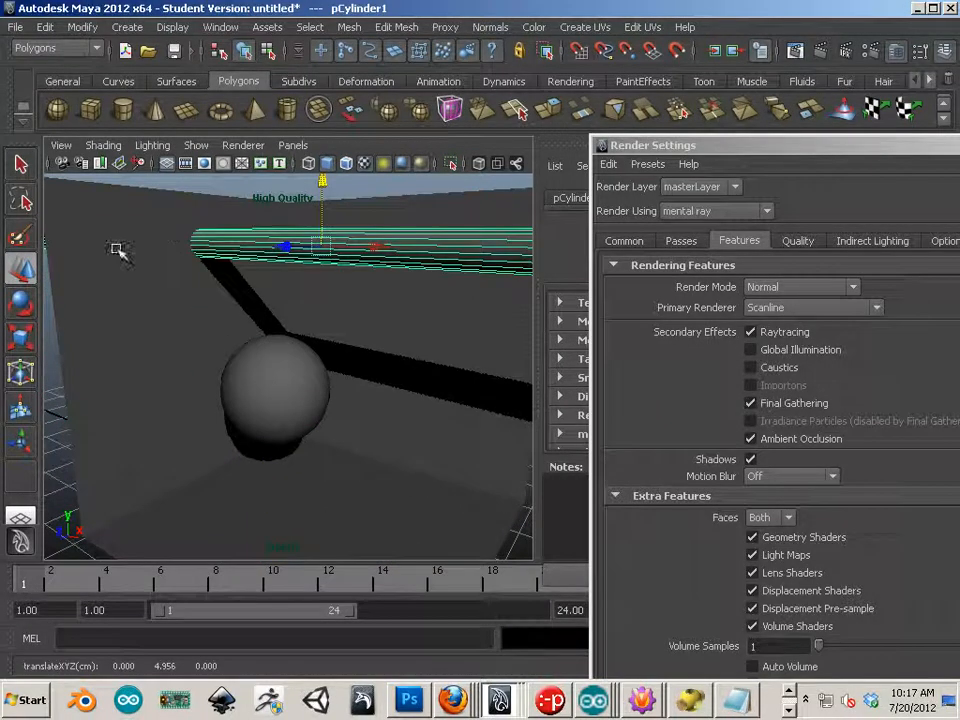
left_click(20, 337)
left_click_drag(398, 249, 316, 258)
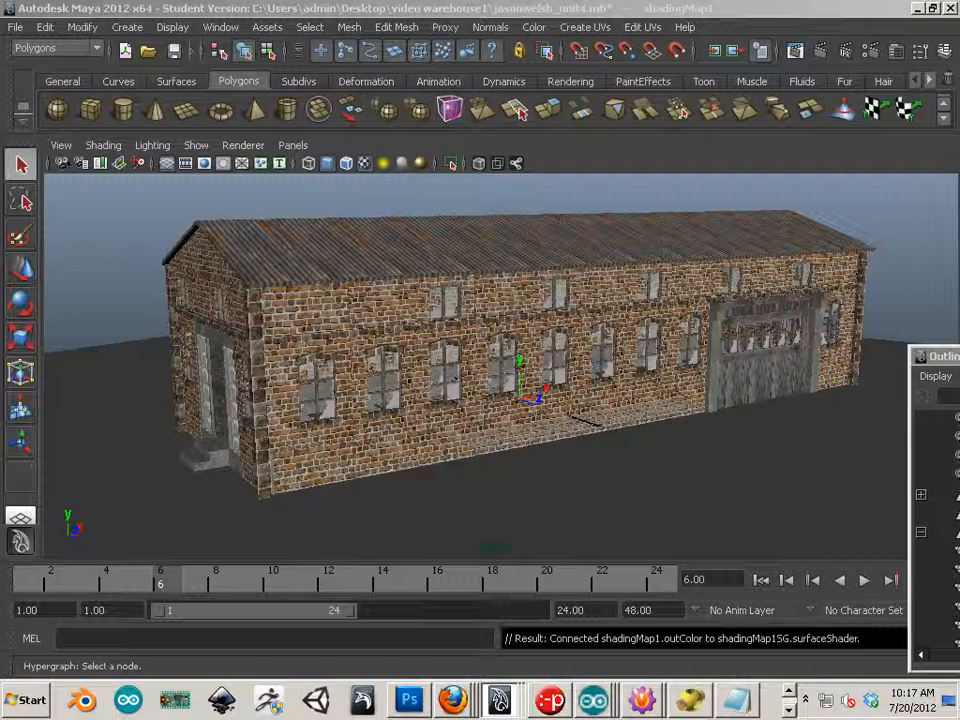
Step: Switch from the warehouse scene back to the untitled scene with the sphere and horizontal cylinder
left_click(498, 700)
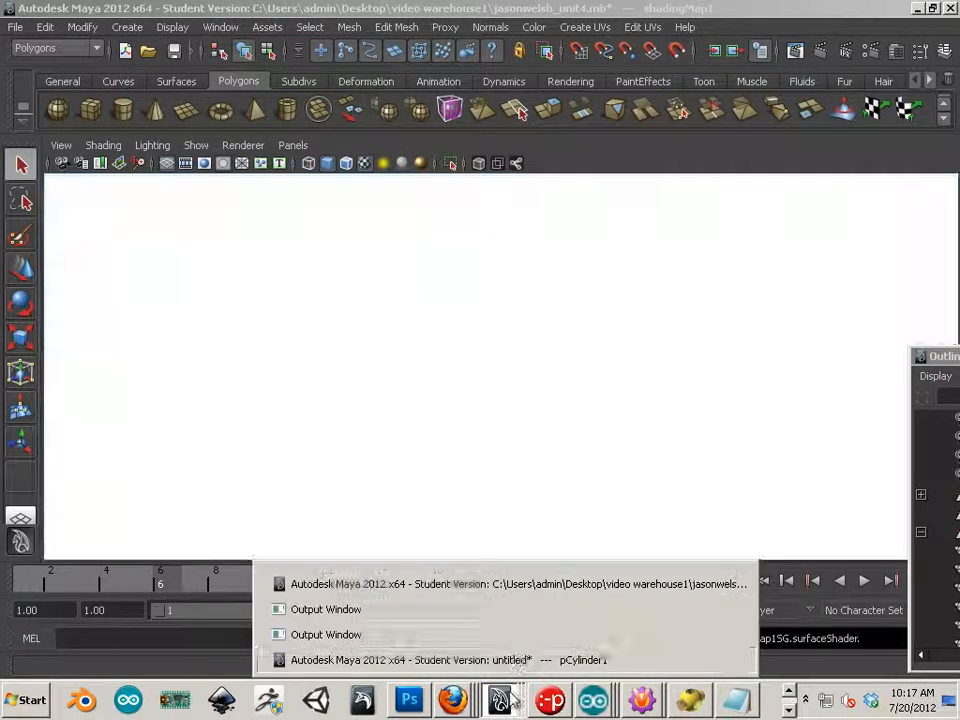
left_click(516, 658)
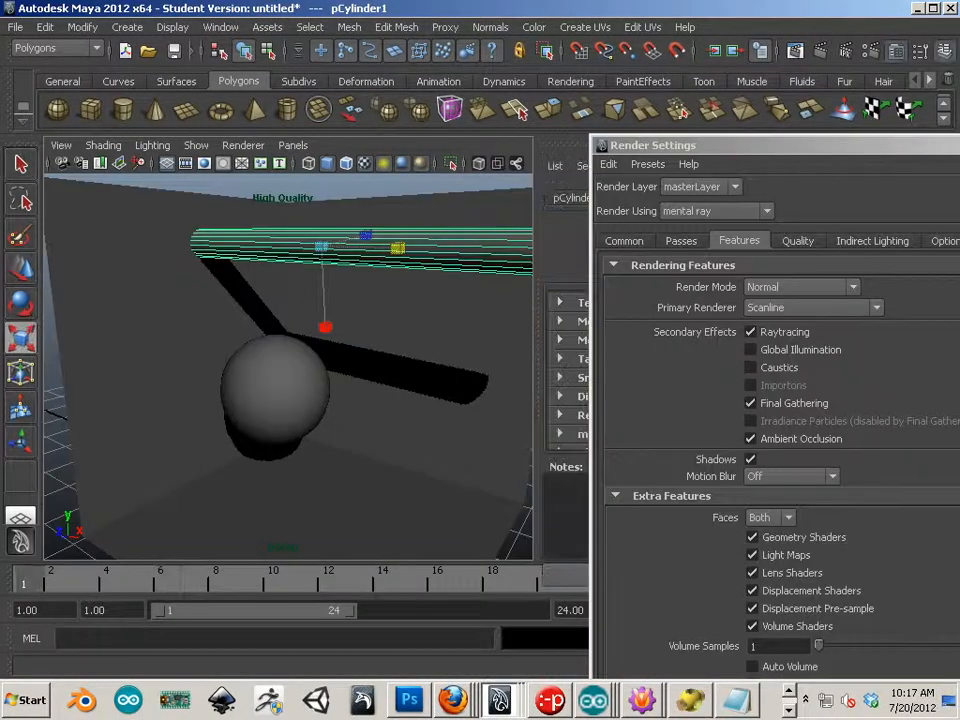
key("alt+Tab")
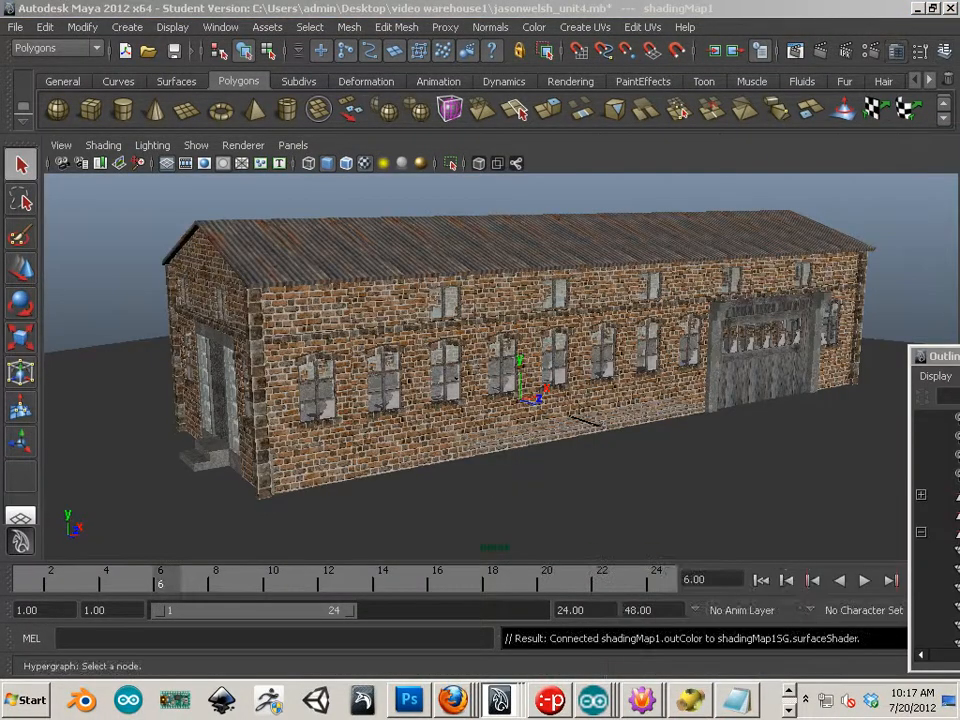
key("alt+Tab")
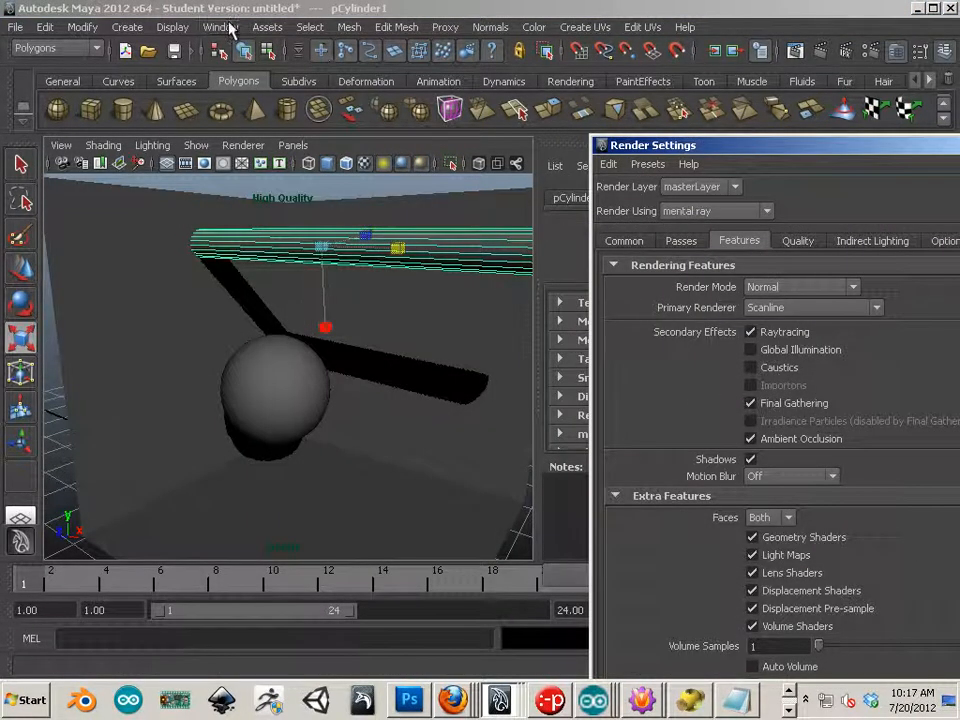
Step: Open the Hypershade and create a Shading Map material
left_click(220, 27)
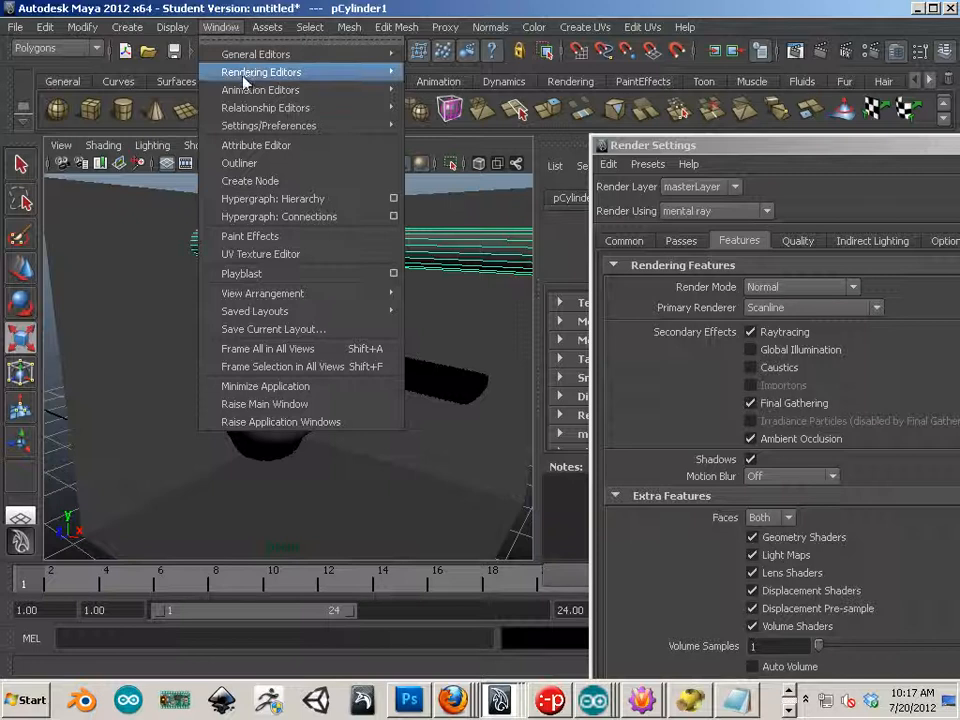
mouse_move(260, 90)
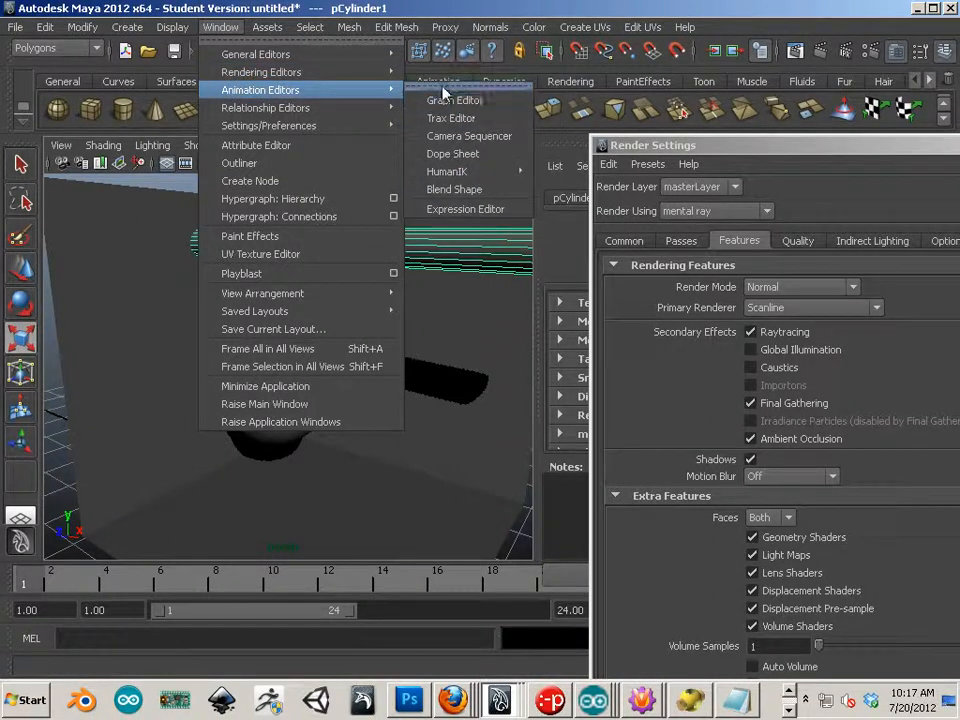
mouse_move(386, 72)
left_click(482, 119)
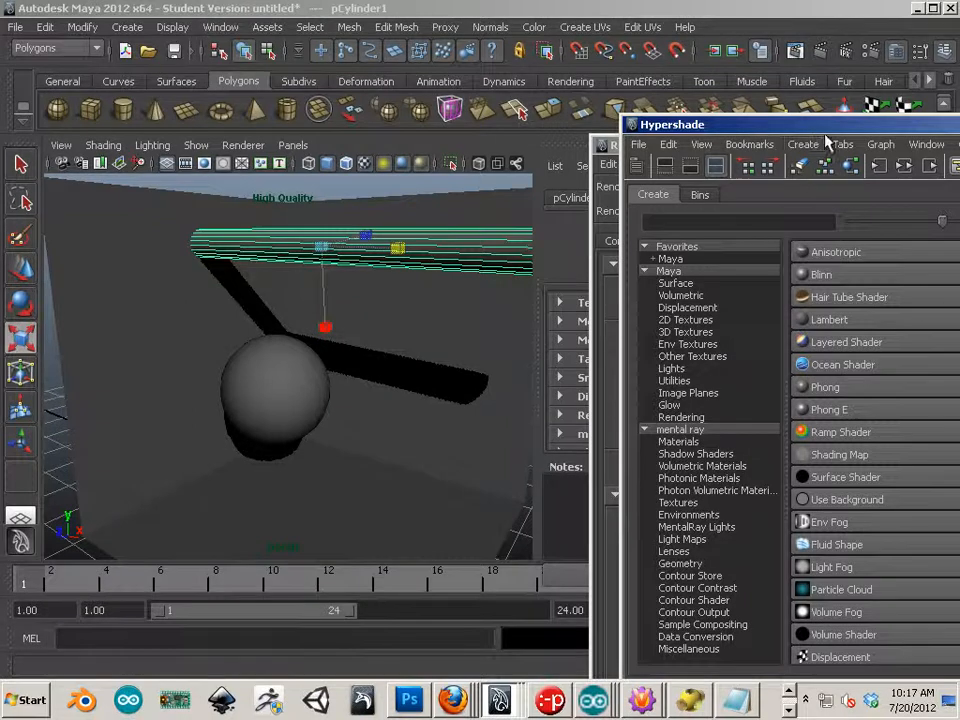
left_click_drag(834, 124, 411, 87)
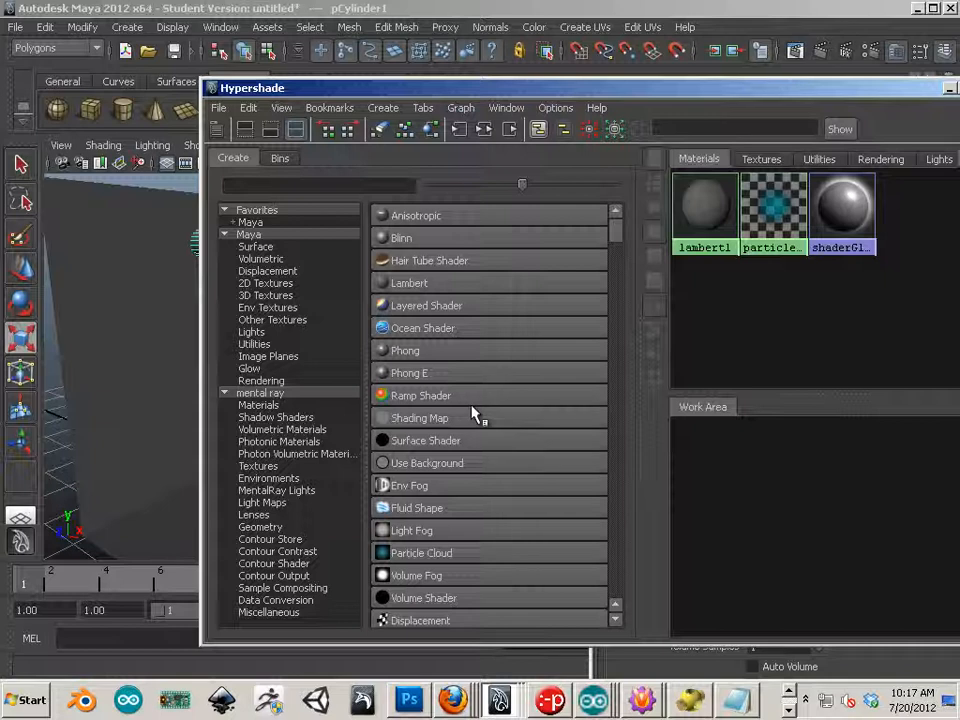
left_click(408, 419)
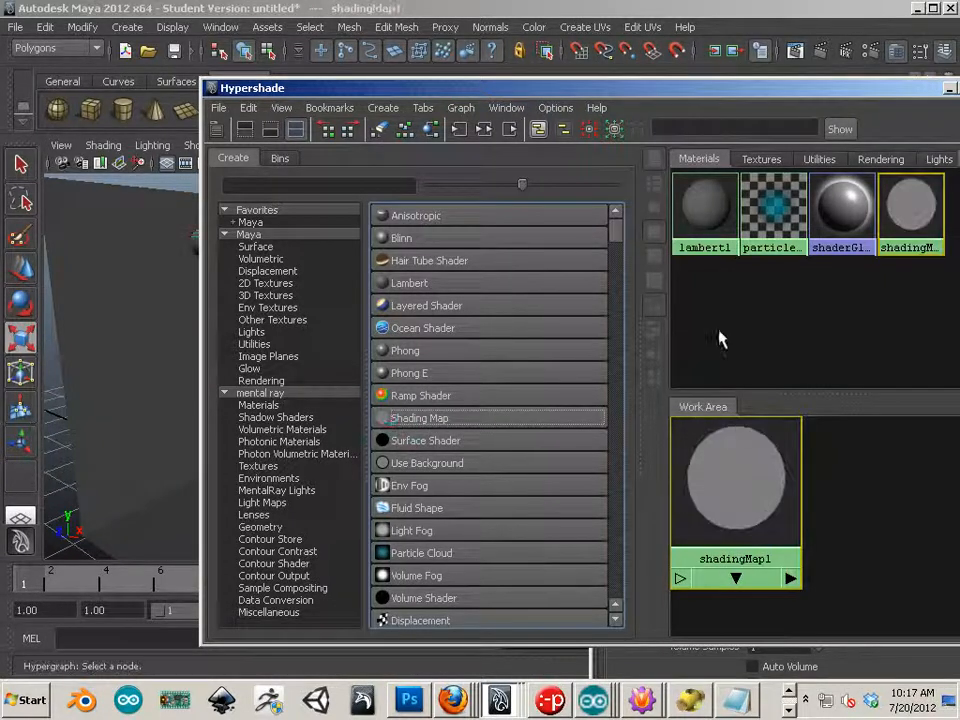
Step: Assign the new shading map to the horizontal cylinder and render the perspective view
left_click_drag(568, 95, 959, 225)
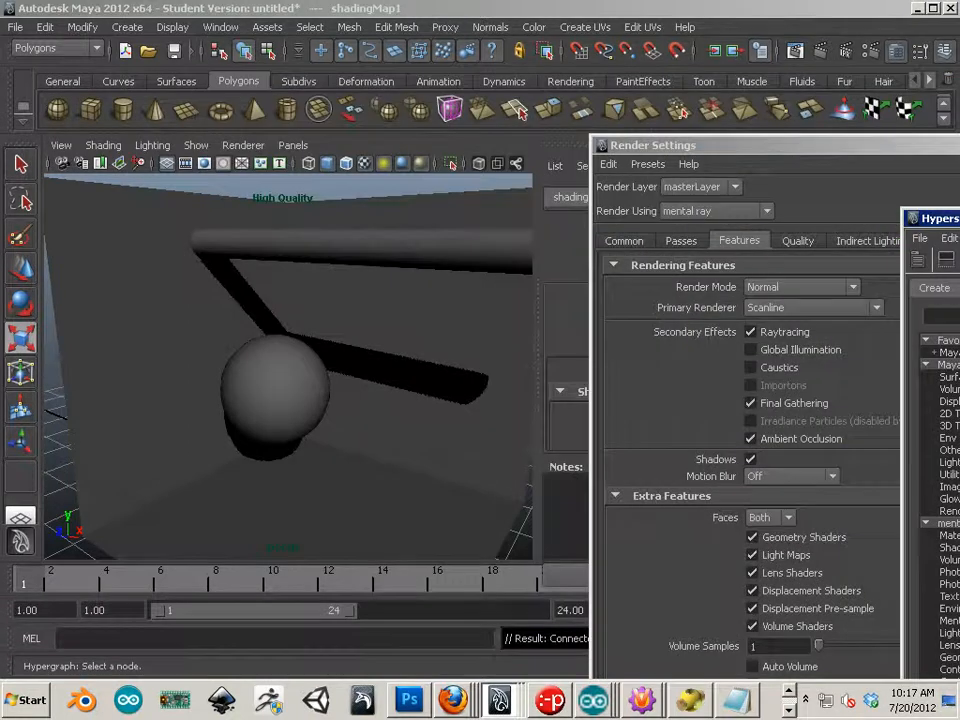
middle_click_drag(516, 383, 362, 254)
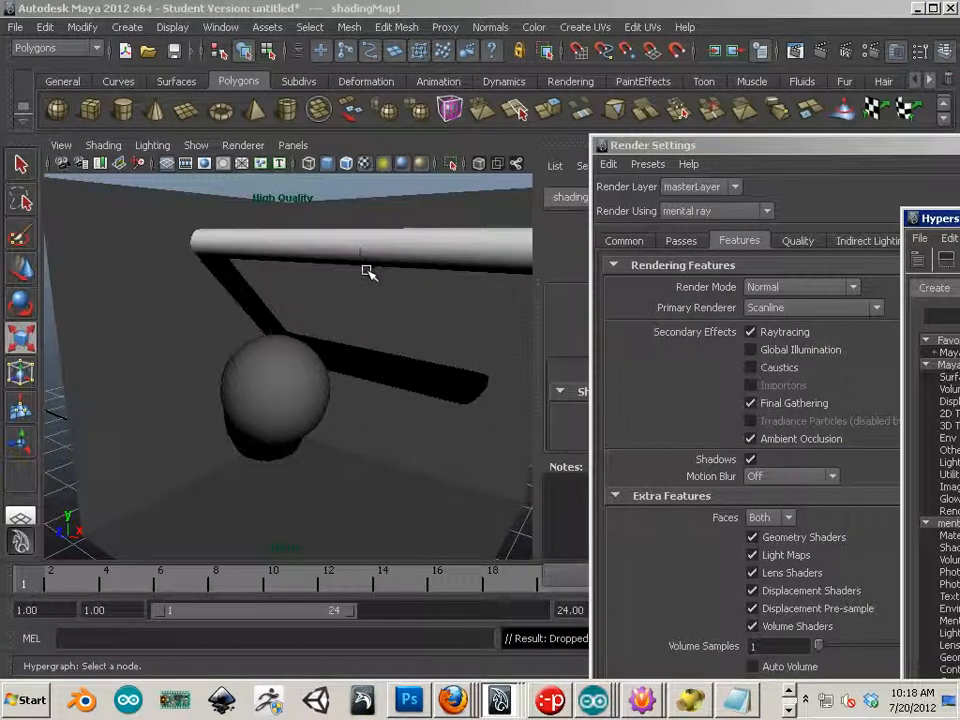
left_click(819, 51)
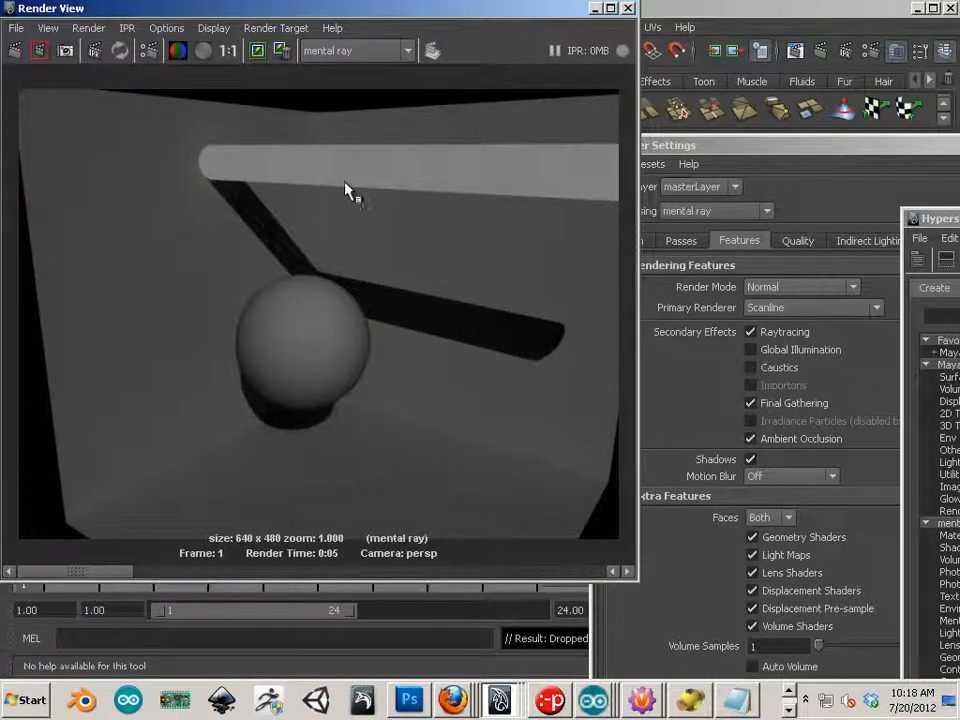
left_click(705, 145)
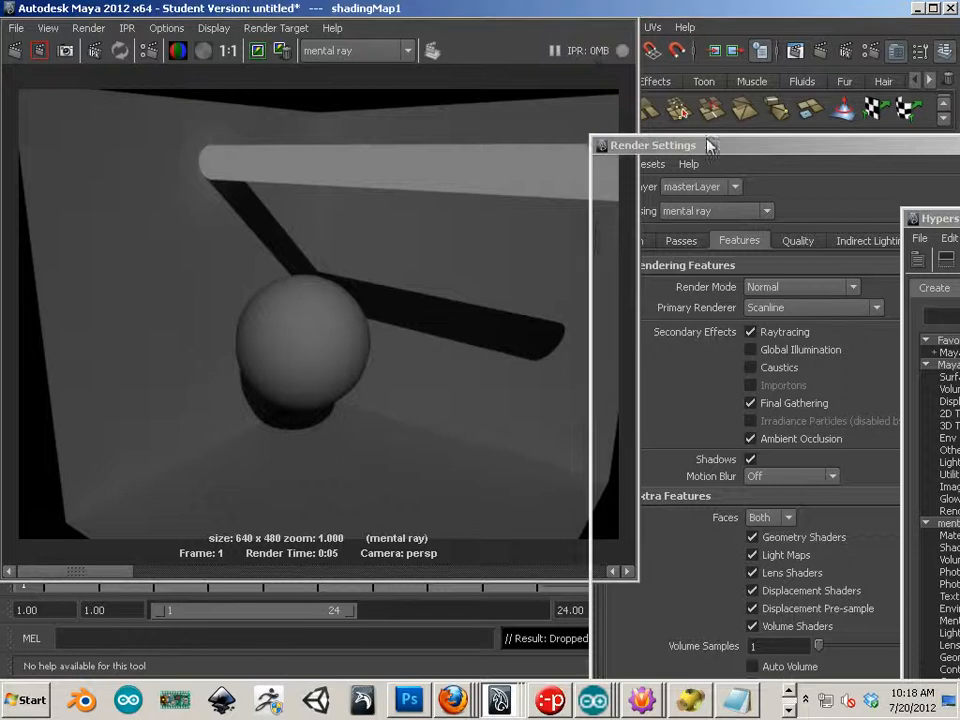
Step: Open the attributes of the cylinder's shading map and move the Hypershade clear of them
left_click(465, 252)
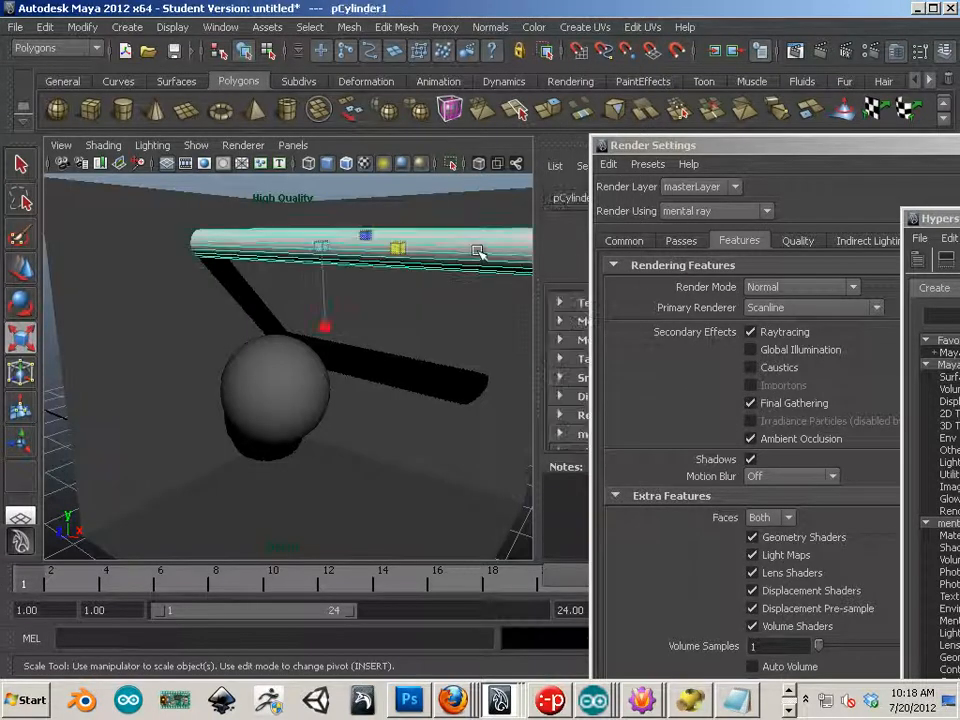
left_click_drag(940, 219, 183, 240)
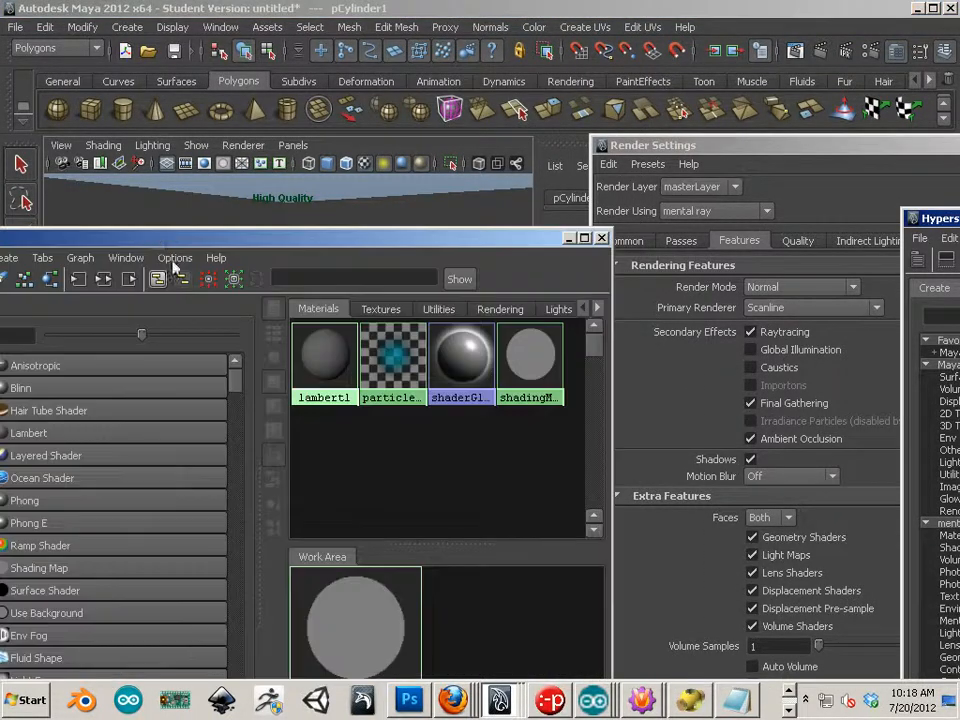
double_click(380, 628)
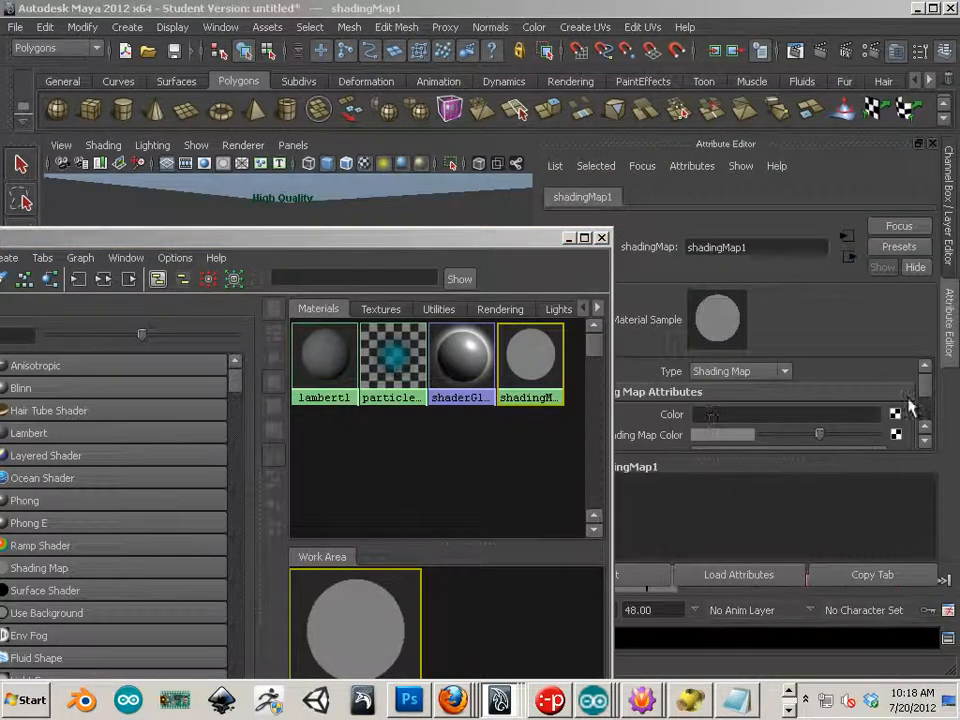
left_click_drag(925, 386, 926, 399)
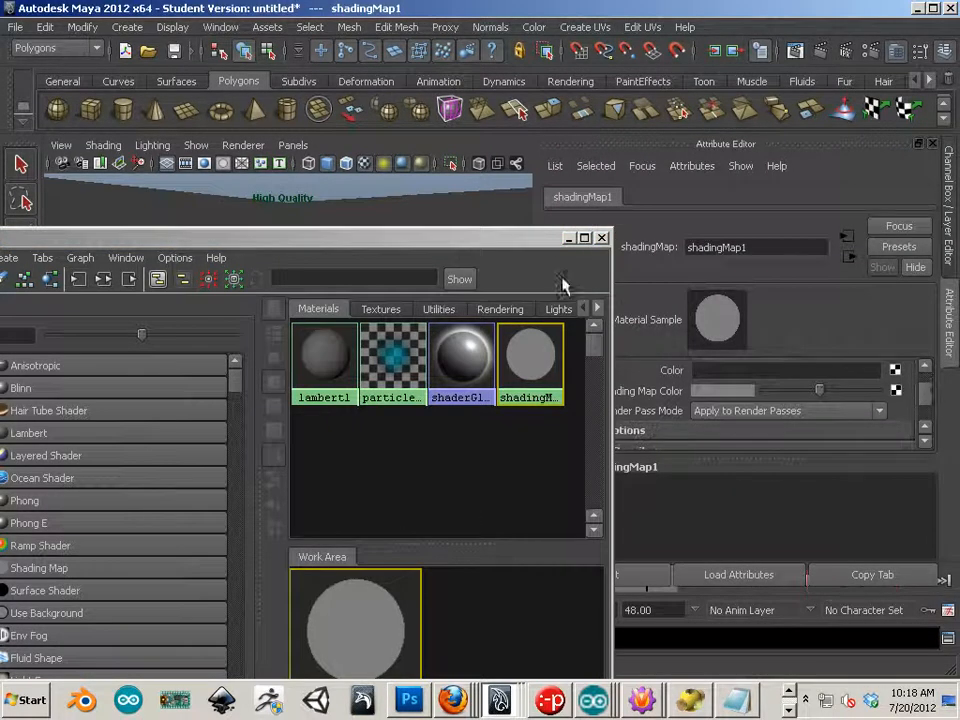
left_click_drag(493, 237, 264, 219)
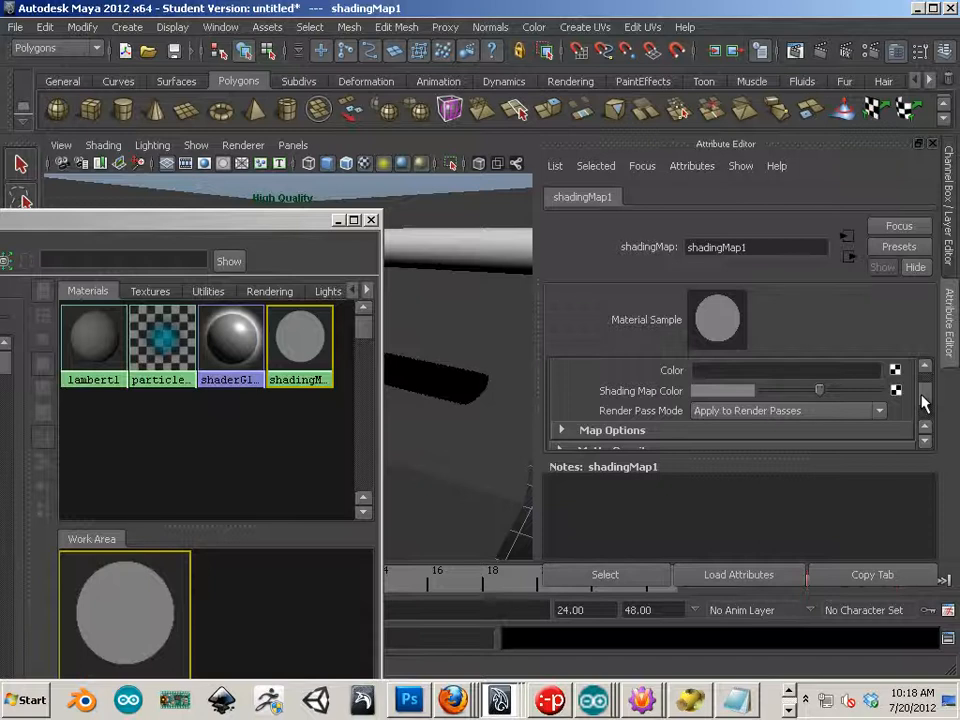
Step: Examine the shading map's attributes, including its mental ray photon settings and its Map Options
scroll(925, 397, "up", 1)
scroll(922, 397, "up", 1)
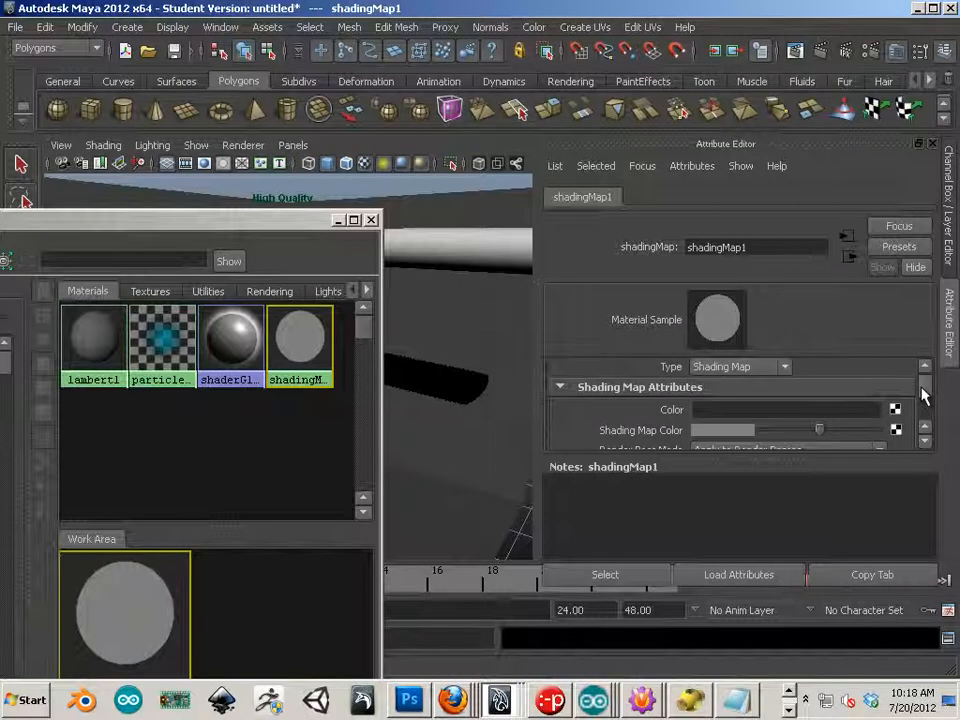
scroll(922, 394, "up", 1)
left_click_drag(923, 390, 925, 410)
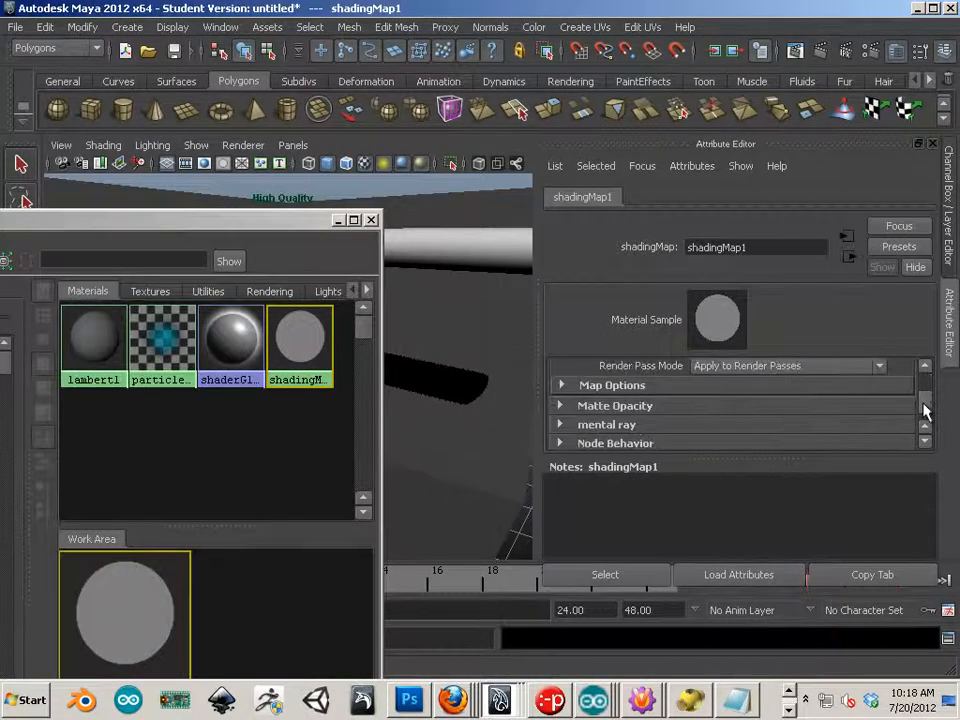
scroll(925, 410, "down", 1)
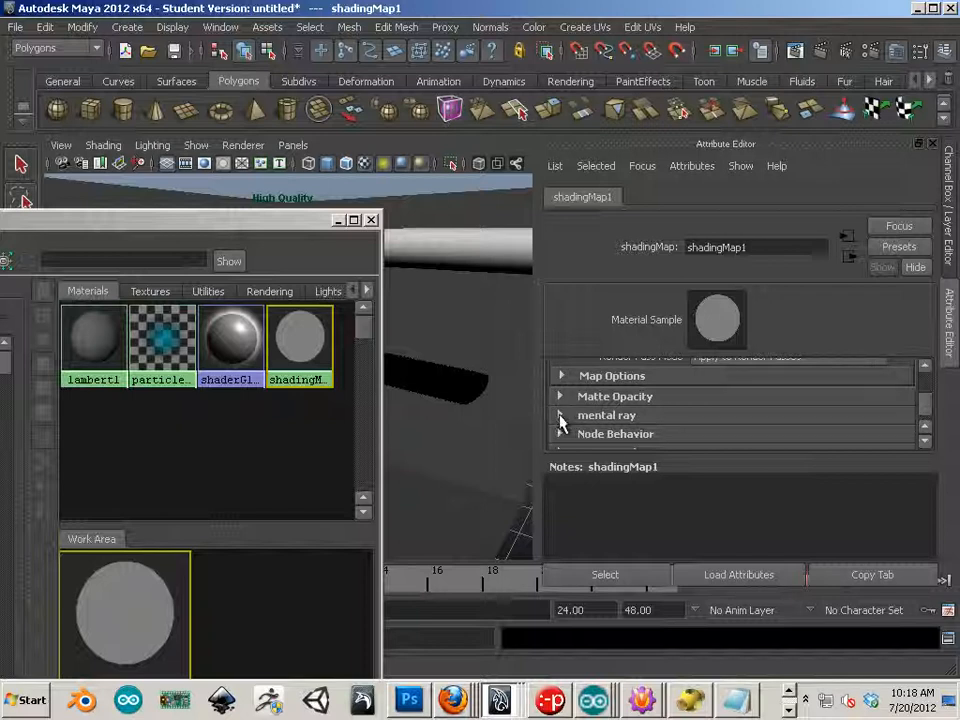
left_click(563, 417)
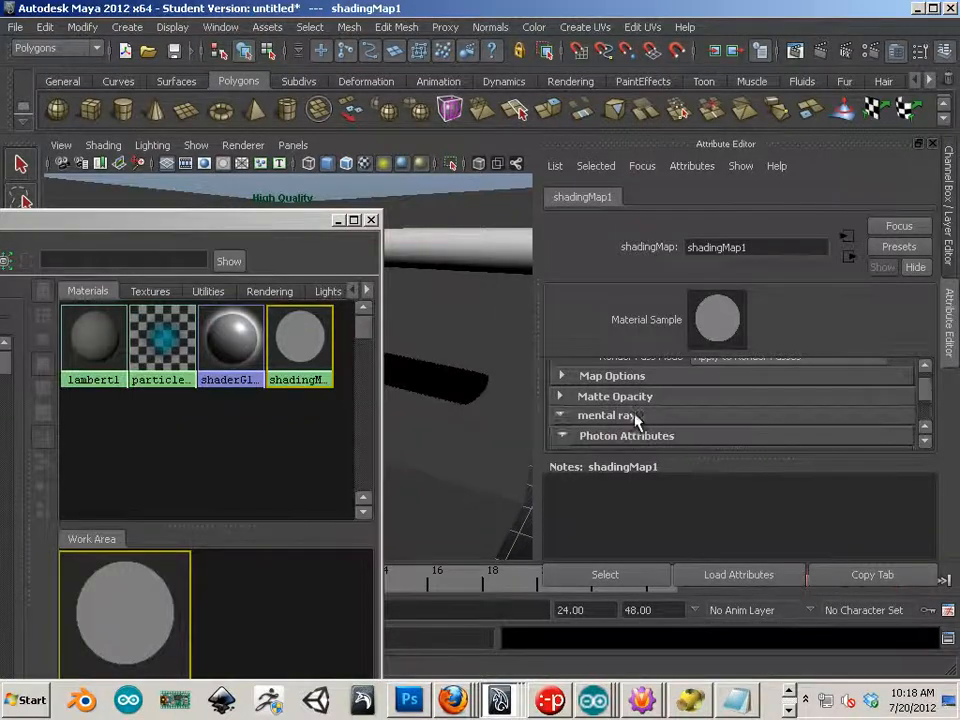
scroll(638, 421, "down", 4)
scroll(638, 421, "down", 5)
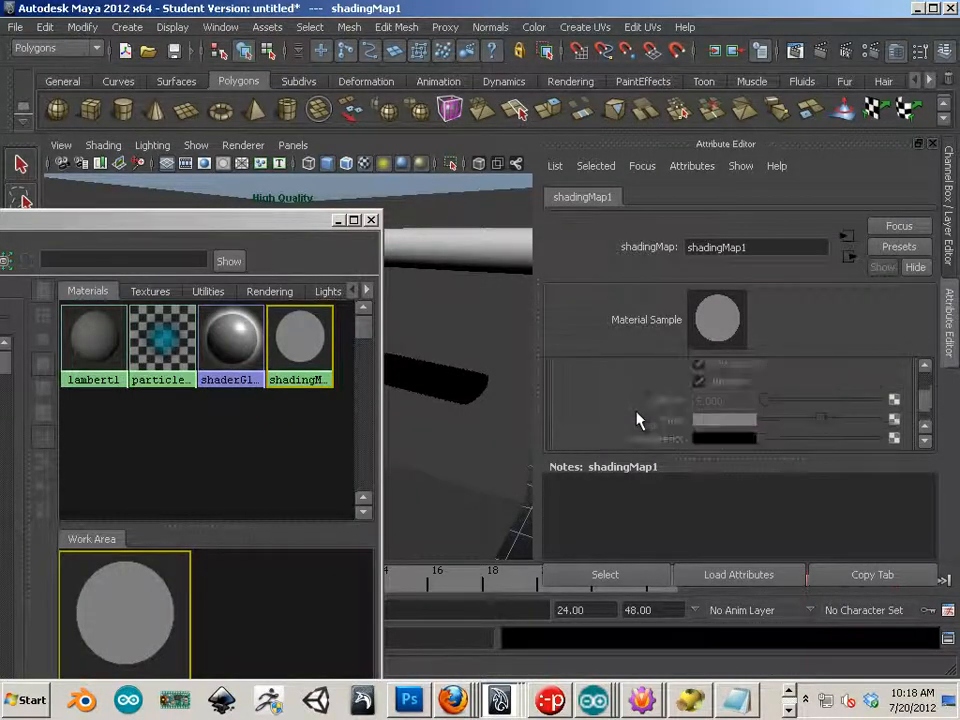
scroll(638, 421, "up", 5)
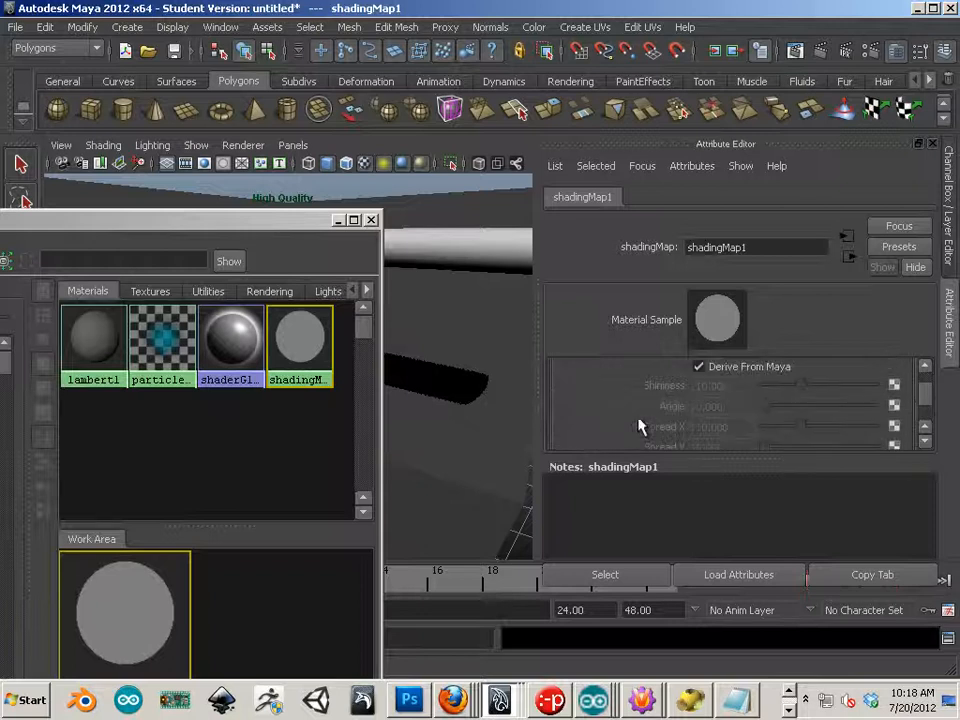
scroll(640, 428, "up", 2)
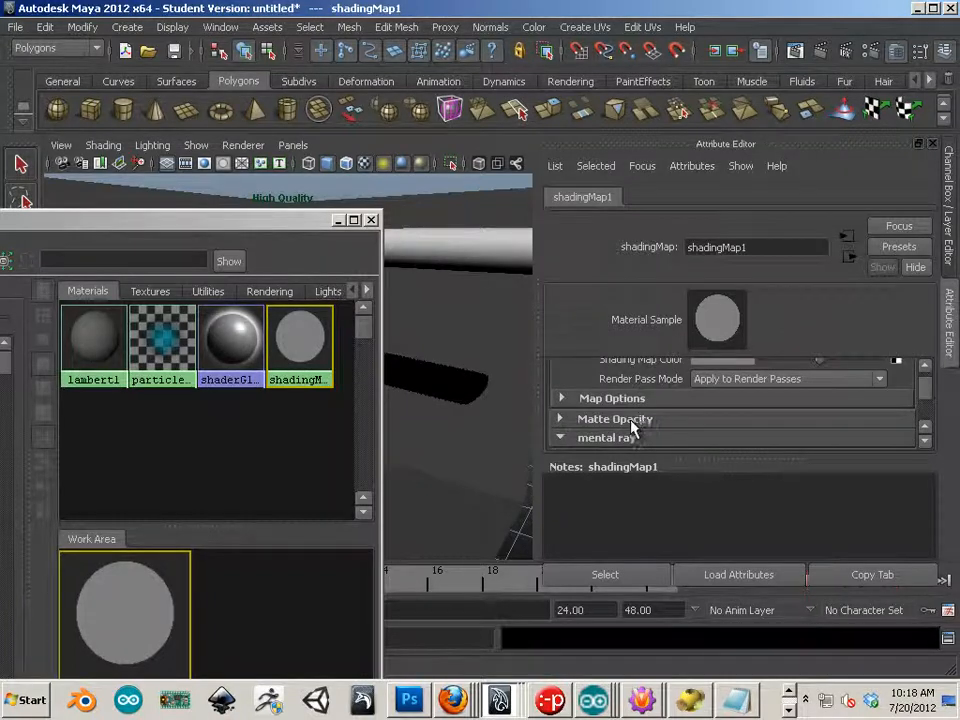
left_click(562, 398)
scroll(630, 410, "down", 2)
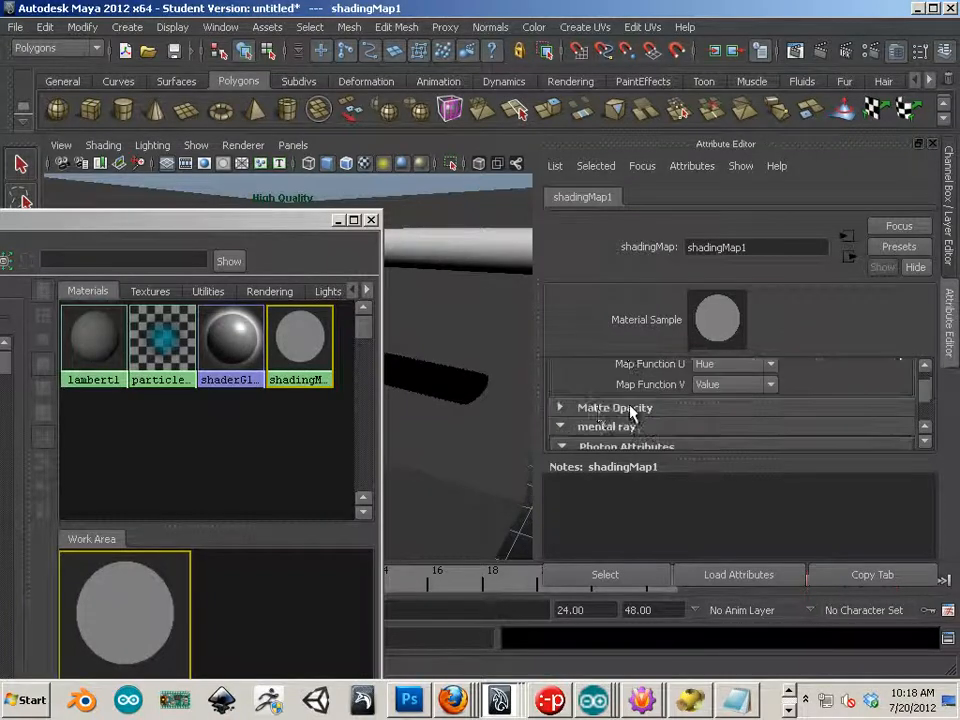
scroll(580, 421, "up", 5)
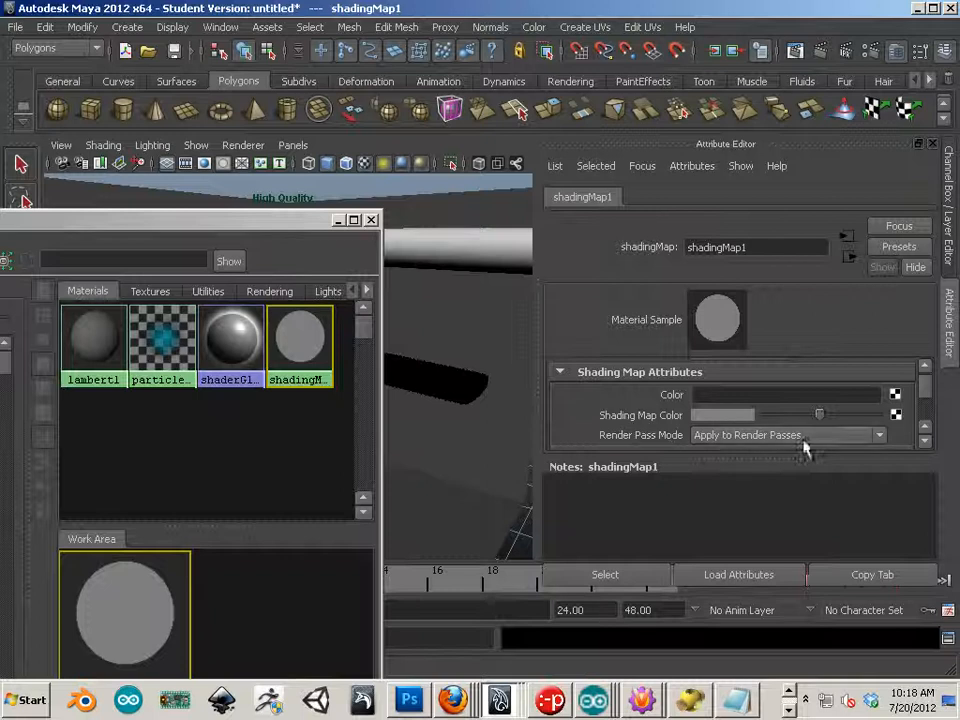
Step: Set the Shading Map Color to white and render the view again
mouse_move(822, 414)
left_mouse_down()
mouse_move(806, 413)
mouse_move(875, 427)
left_mouse_up()
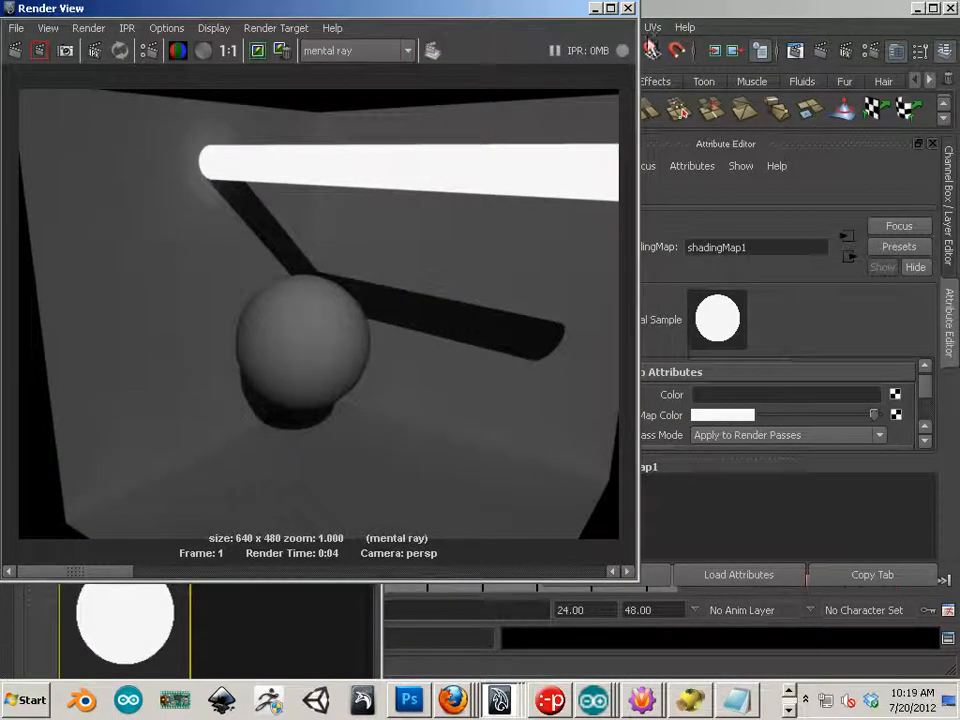
left_click(628, 8)
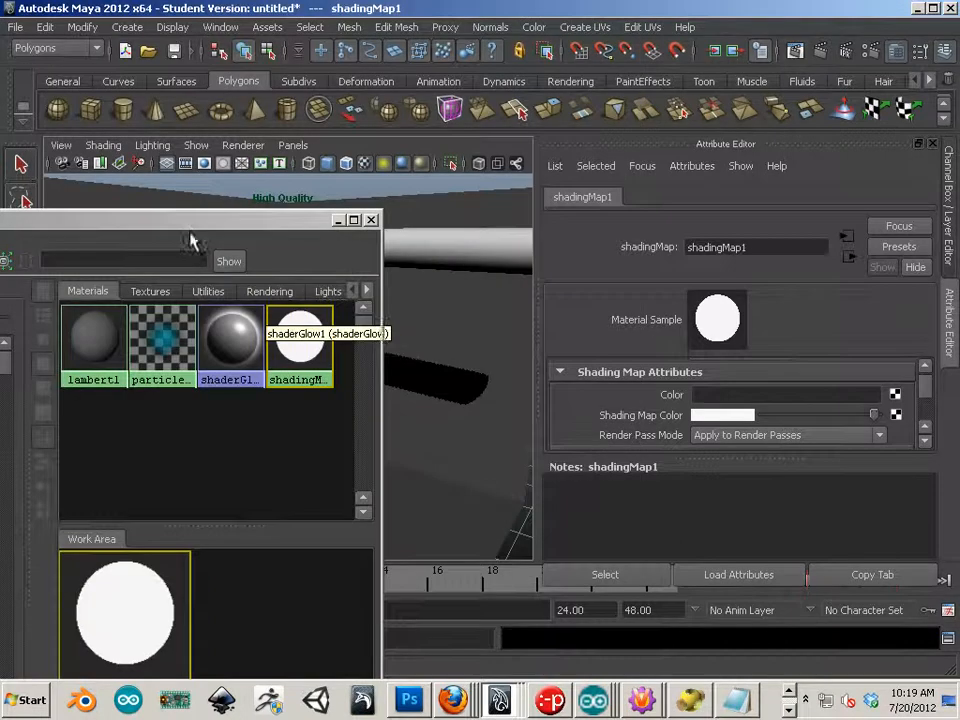
Step: Review the mental ray feature options in the Render Settings, including Final Gathering and Ambient Occlusion
left_click_drag(206, 222, 251, 236)
left_click(872, 53)
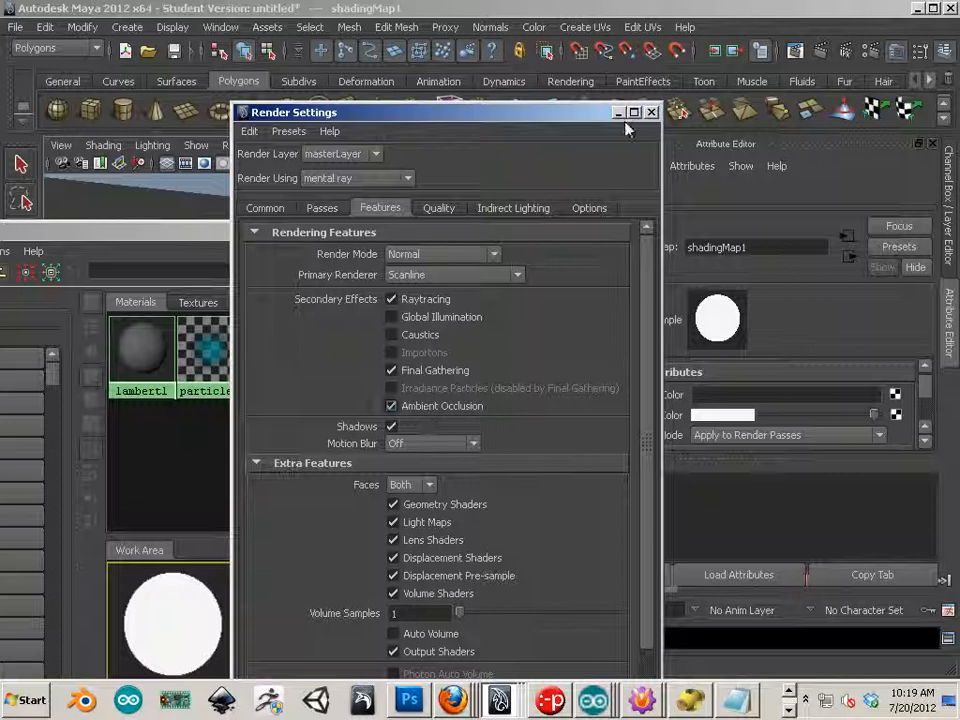
left_click(651, 112)
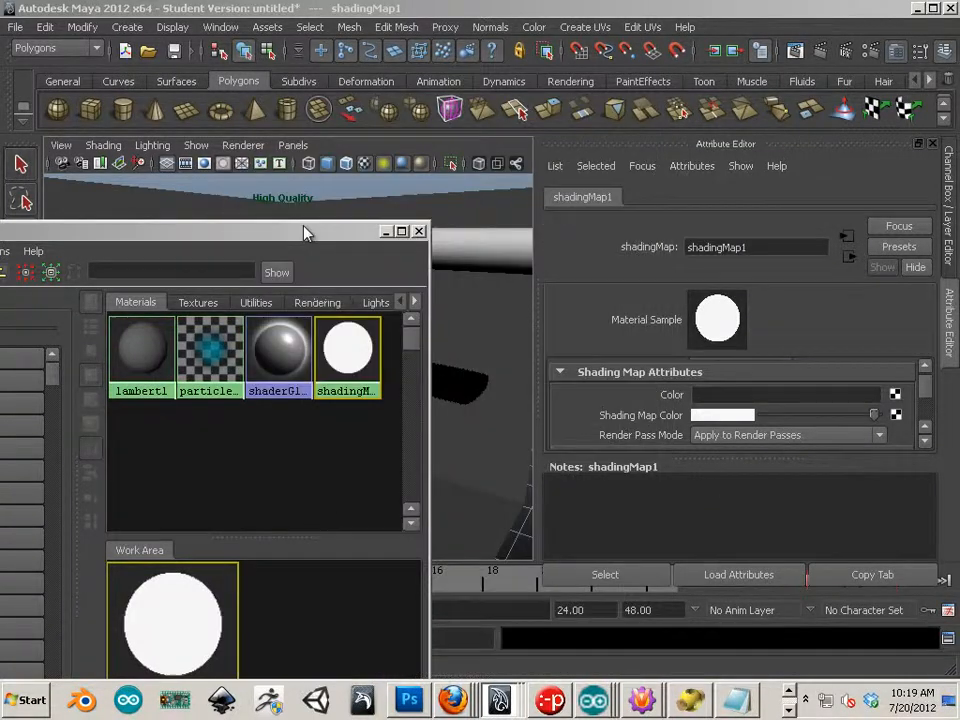
Step: Move the Hypershade out of the way and delete the directional light in front of the box
left_click_drag(305, 232, 955, 561)
right_click_drag(305, 381, 205, 380, "alt")
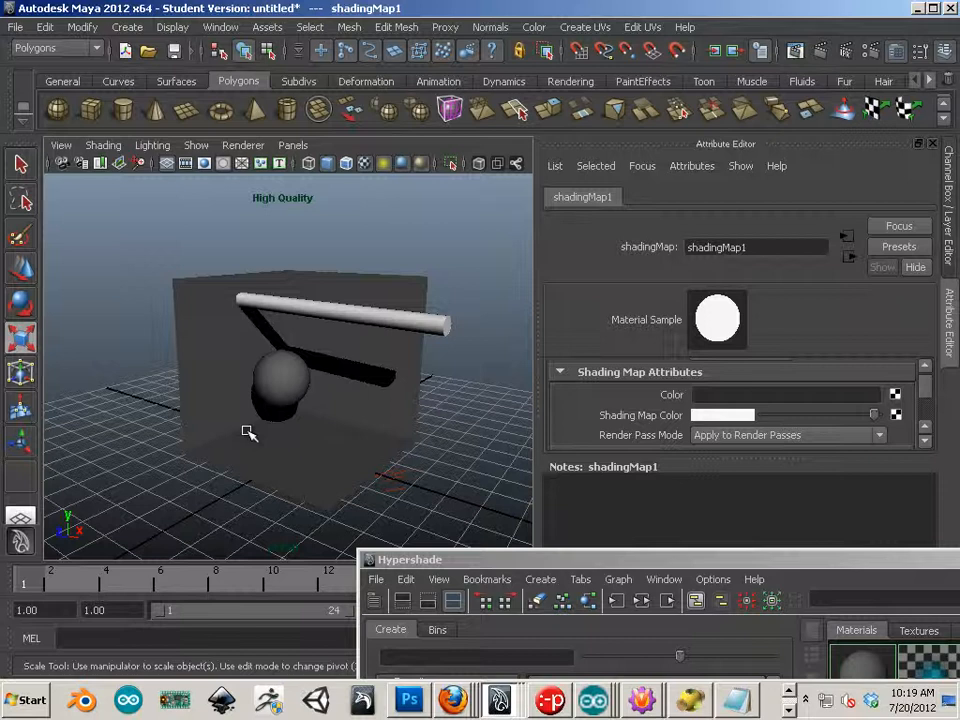
left_click(409, 485)
left_click(400, 479)
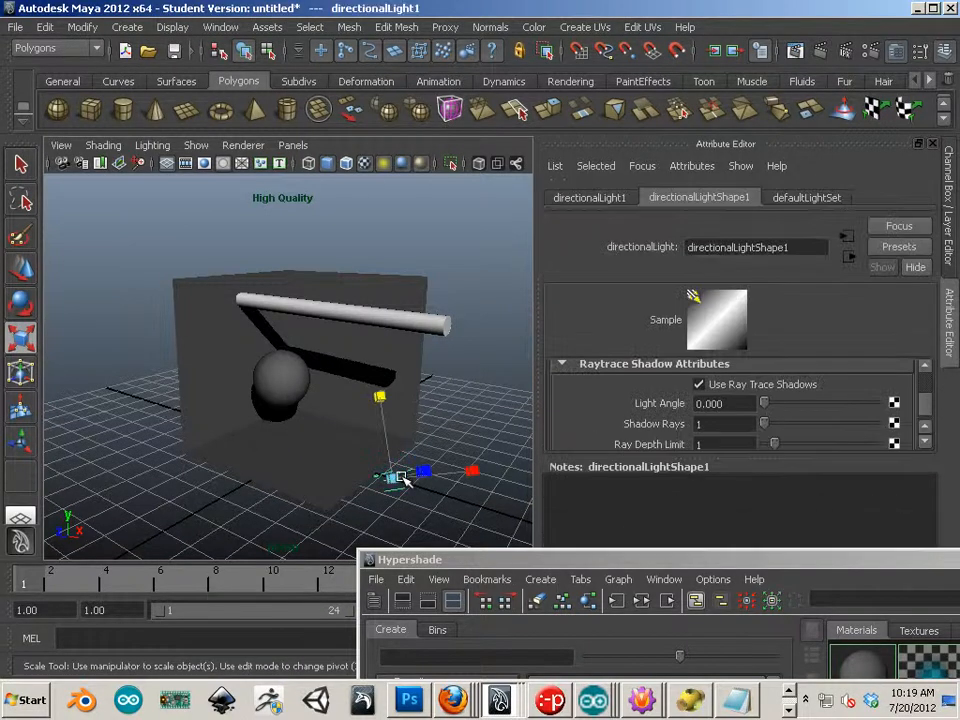
key("Delete")
Step: Render a close view of the sphere and white cylinder inside the box without the directional light
middle_click_drag(348, 365, 311, 401, "alt")
right_click_drag(311, 401, 420, 456, "alt")
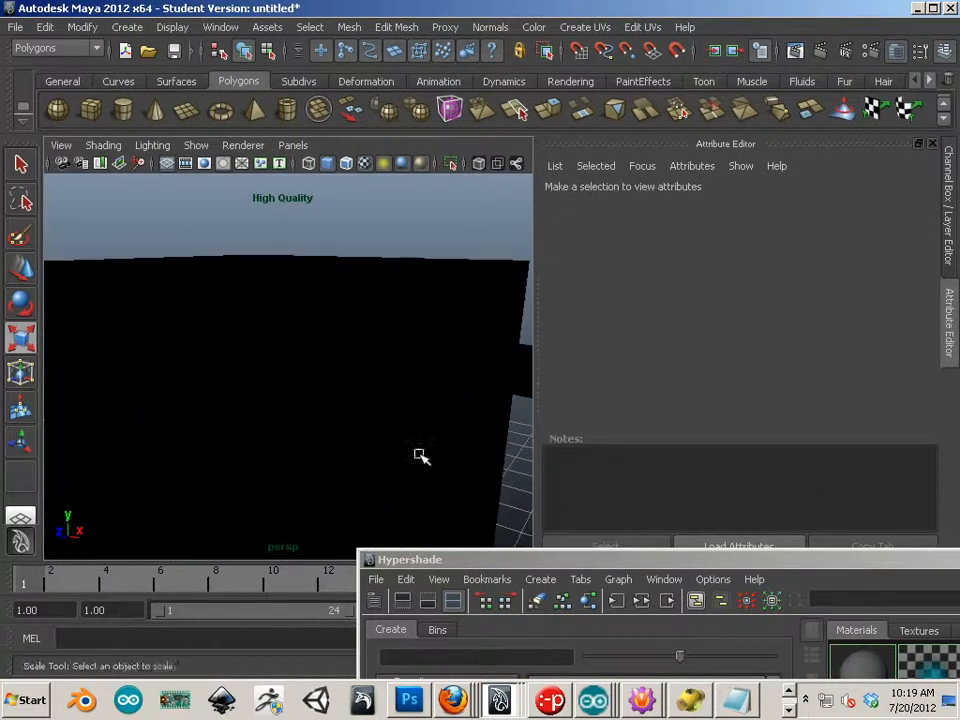
left_click_drag(421, 456, 446, 420, "alt")
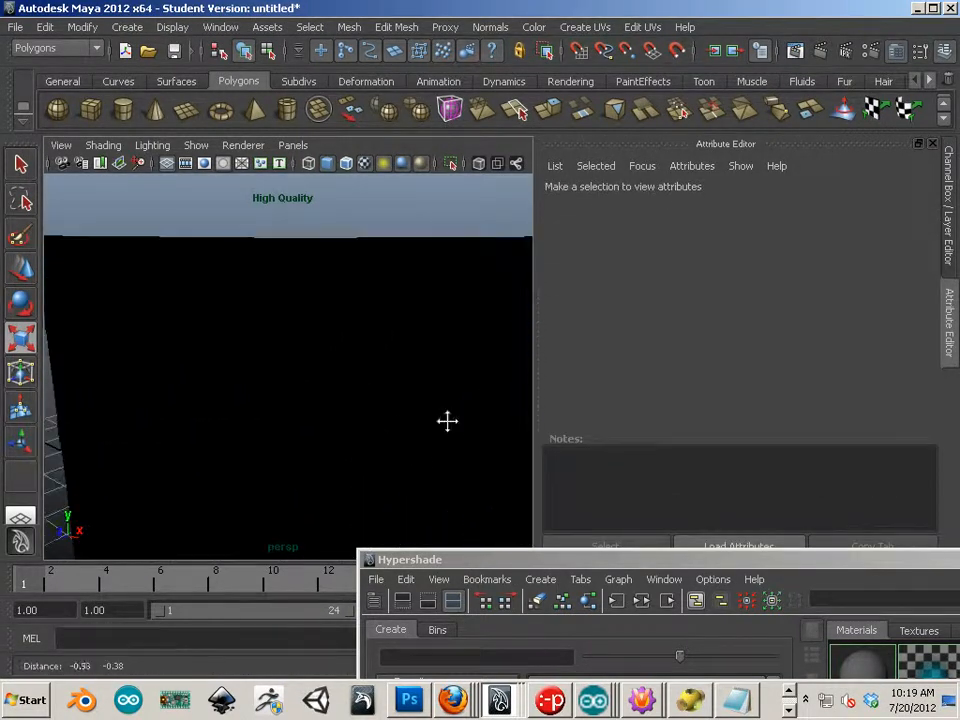
left_click(820, 51)
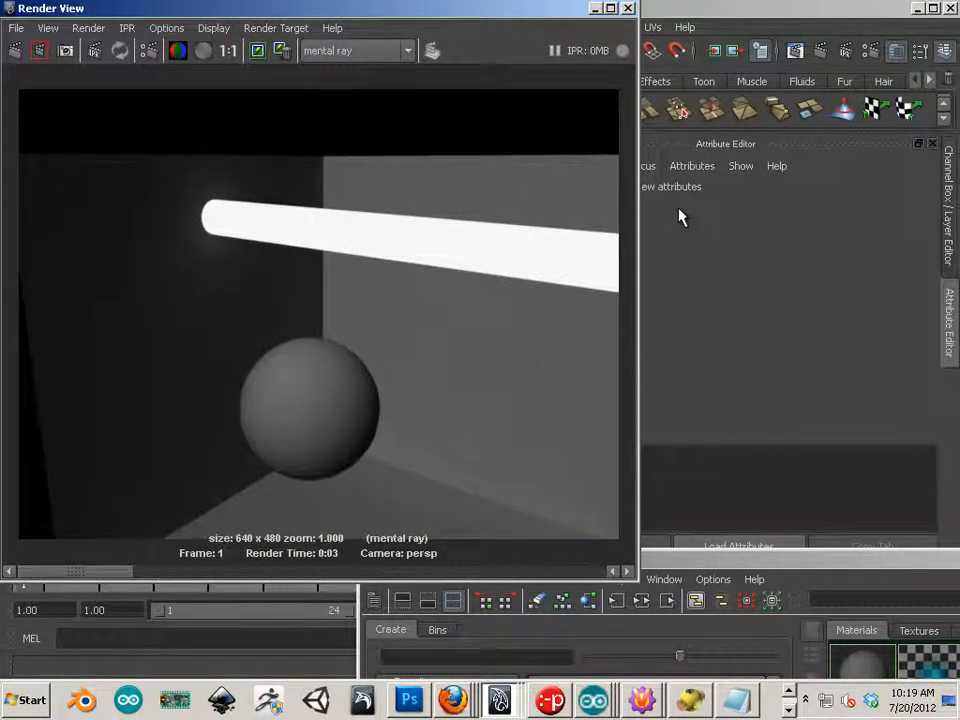
left_click(628, 8)
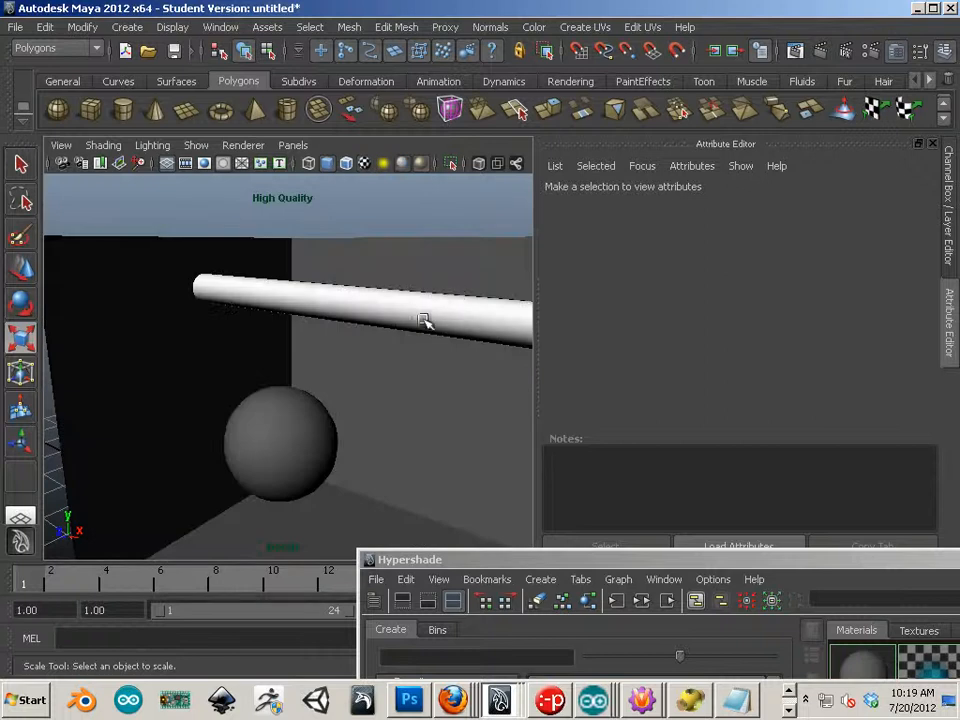
Step: Create a Surface Shader material and raise its Out Glow Color to a medium grey
left_click(418, 322)
left_click(418, 322)
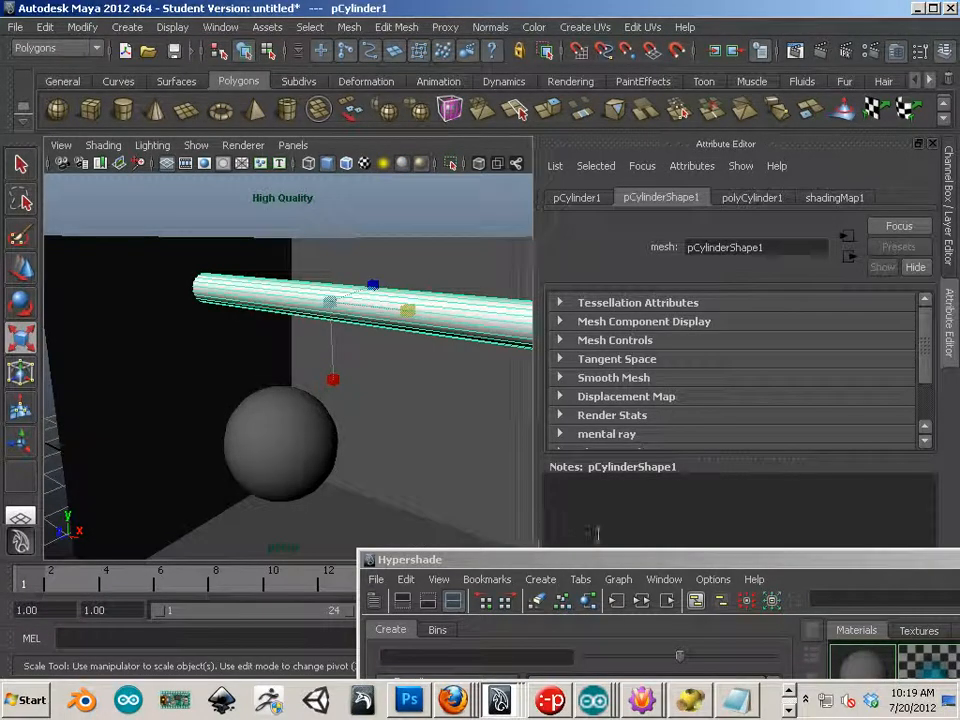
left_click_drag(765, 562, 529, 106)
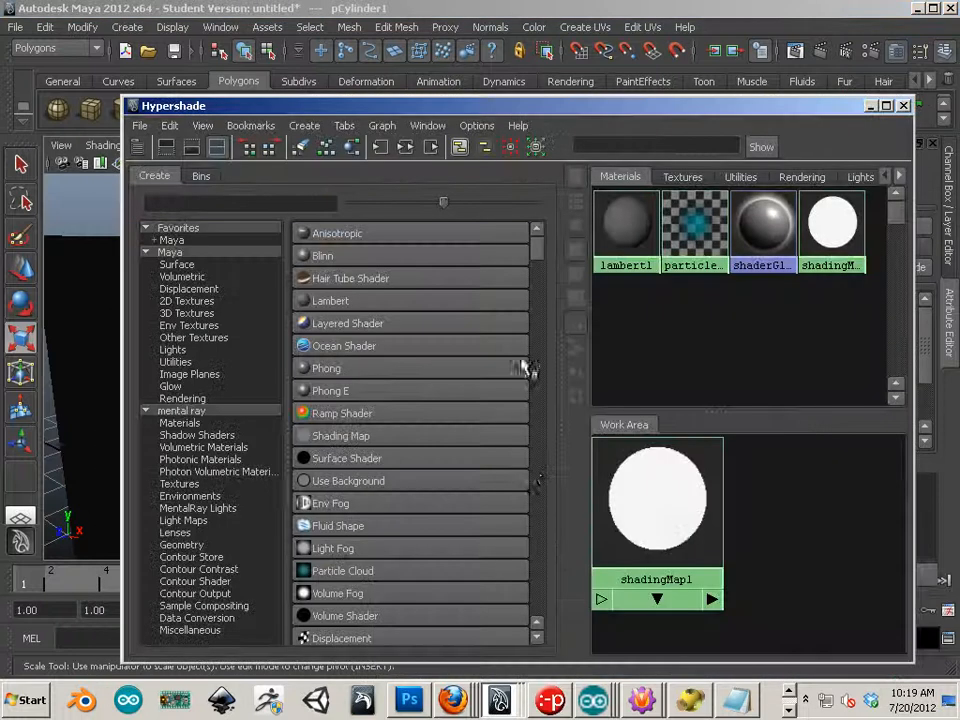
left_click(325, 458)
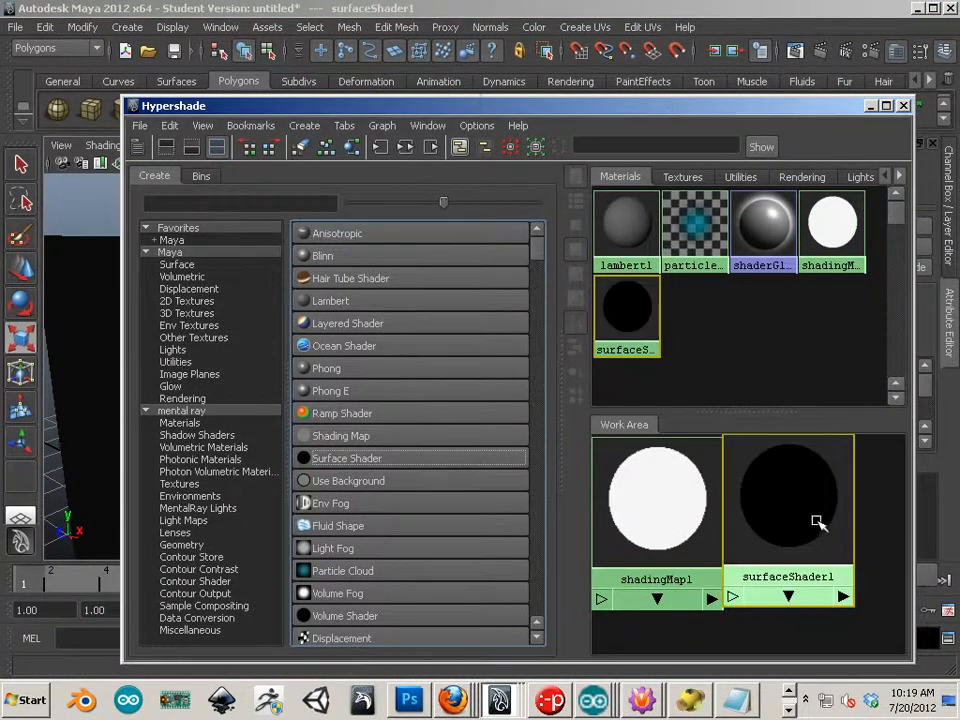
left_click_drag(728, 106, 309, 56)
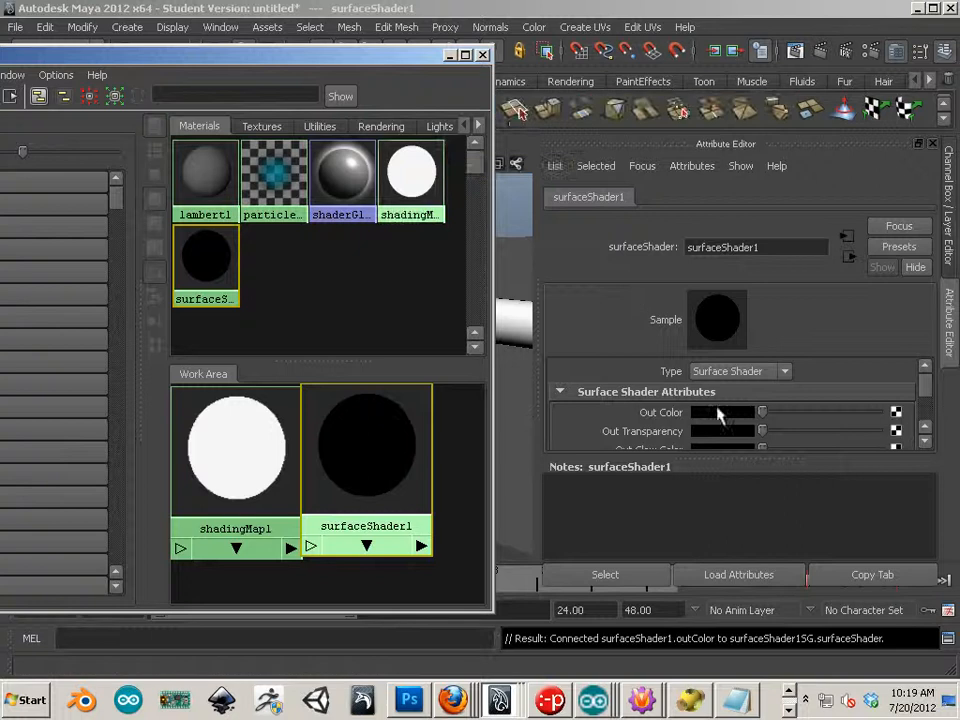
scroll(780, 424, "down", 2)
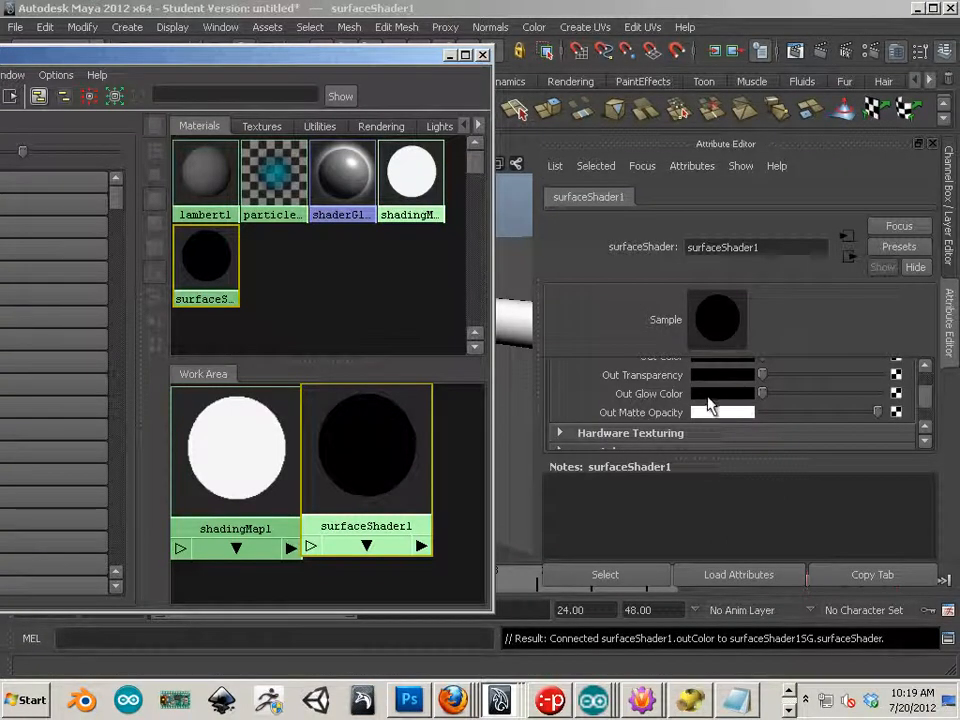
left_click_drag(765, 393, 812, 407)
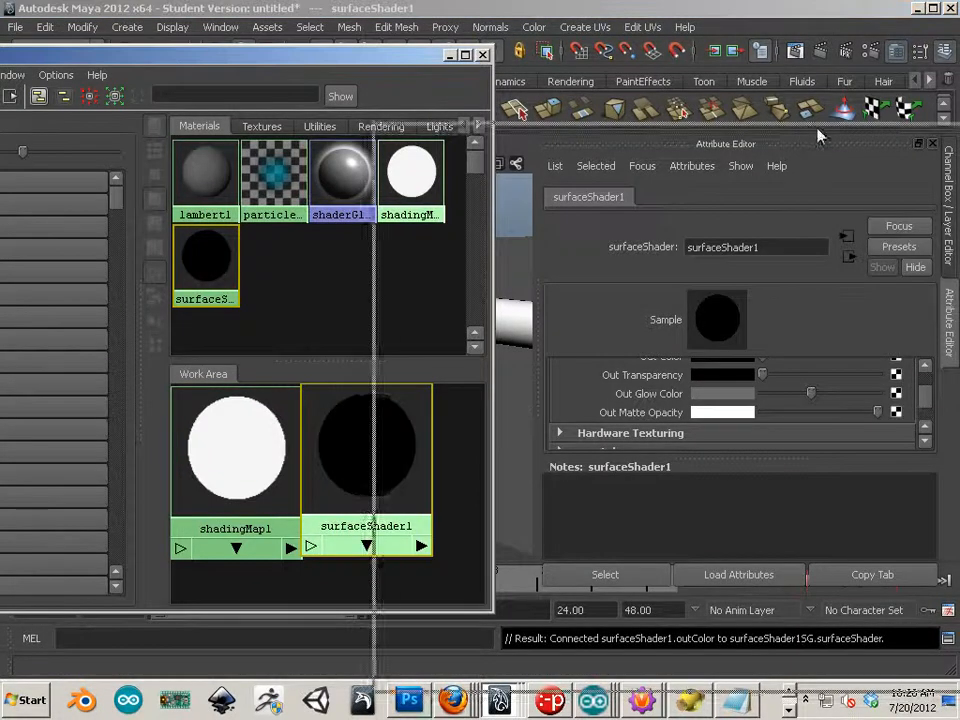
Step: Assign the new surface shader to the cylinder and render the view to check its glow
left_click_drag(817, 135, 959, 150)
middle_click_drag(959, 464, 389, 316)
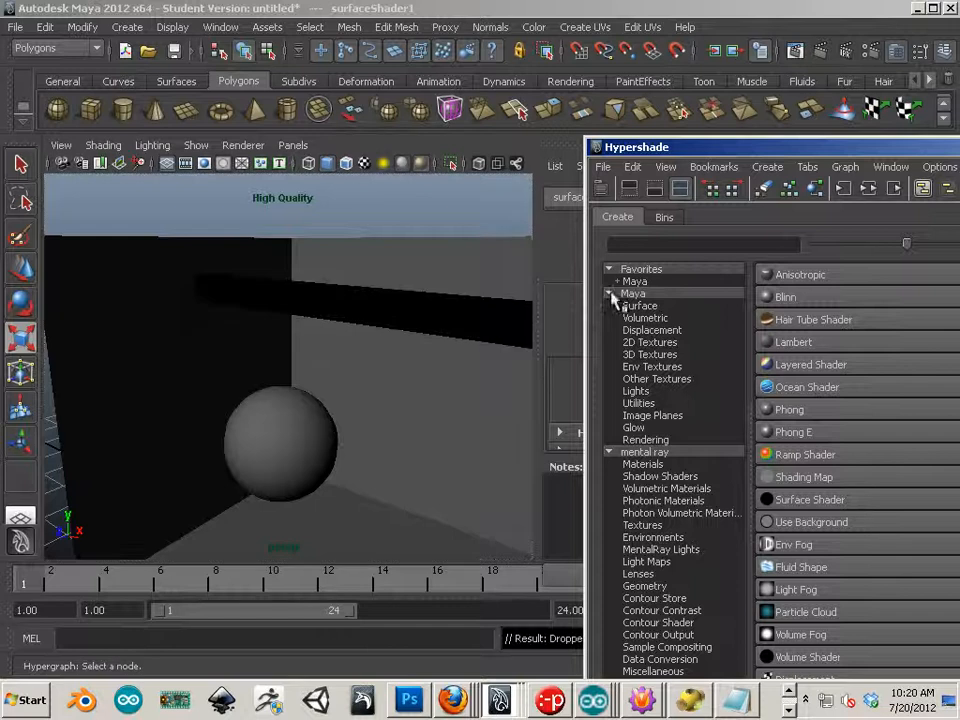
left_click(820, 50)
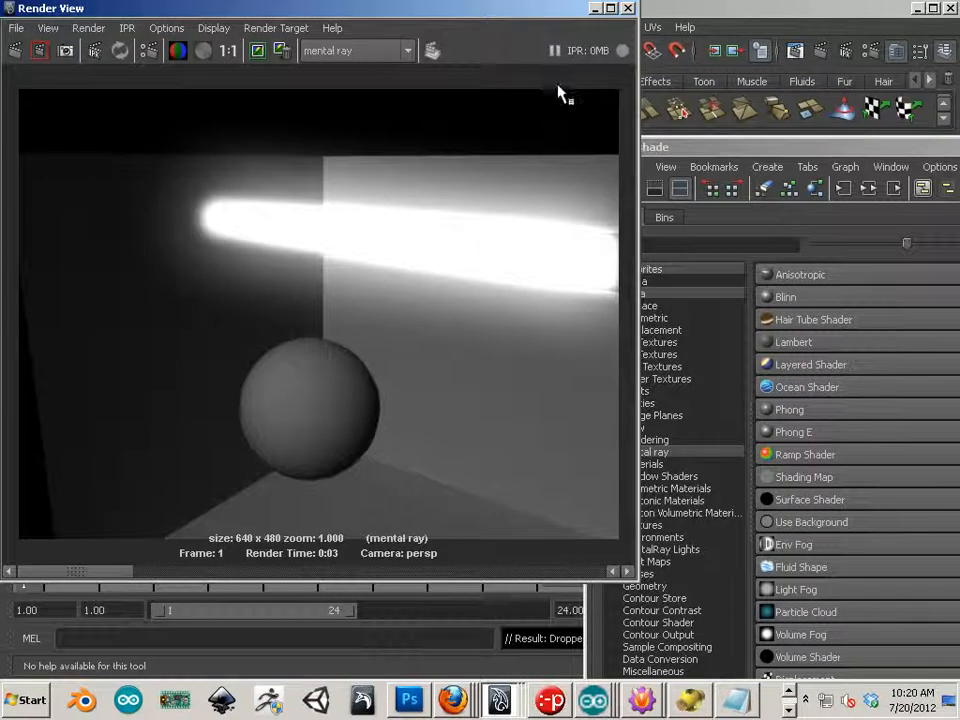
left_click(628, 8)
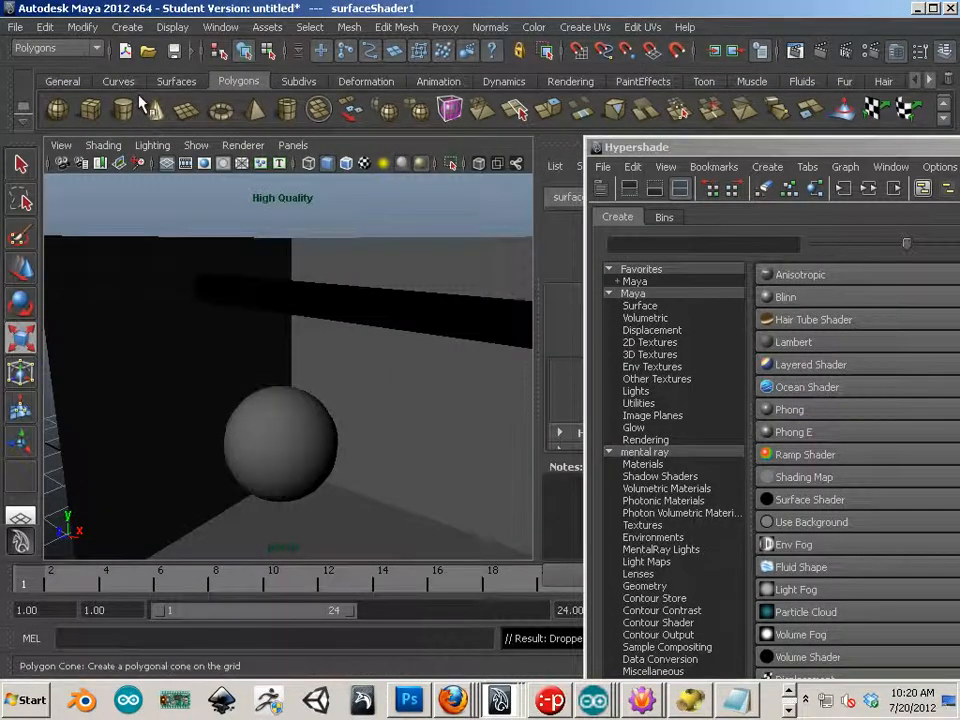
Step: Add a point light raised about 4.5 cm along Y, near the cylinder above the sphere, and render the view
left_click(437, 81)
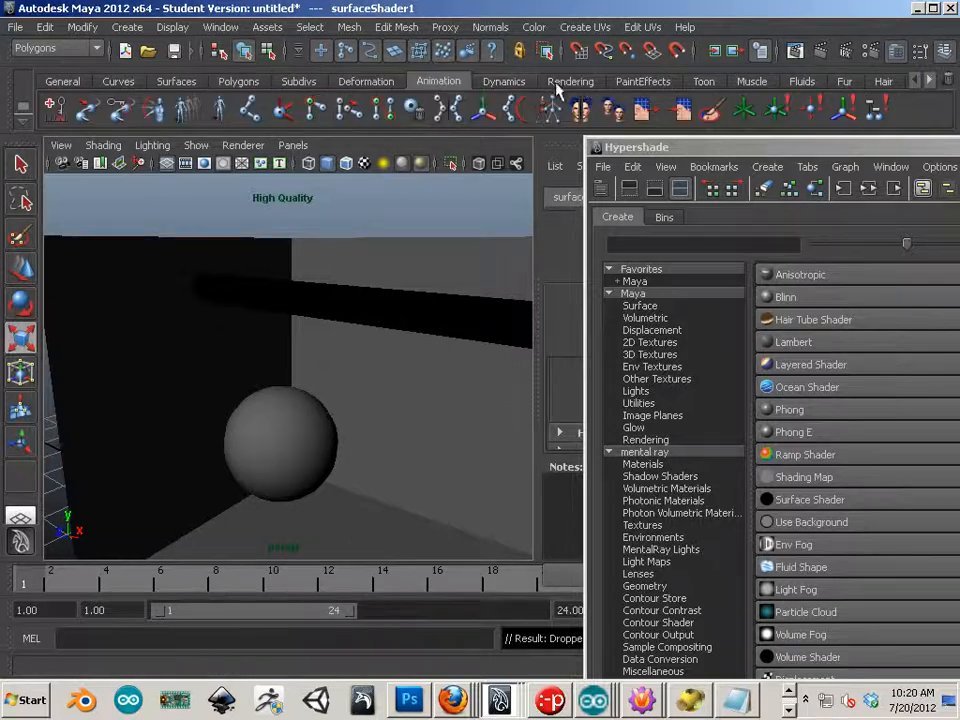
left_click(570, 81)
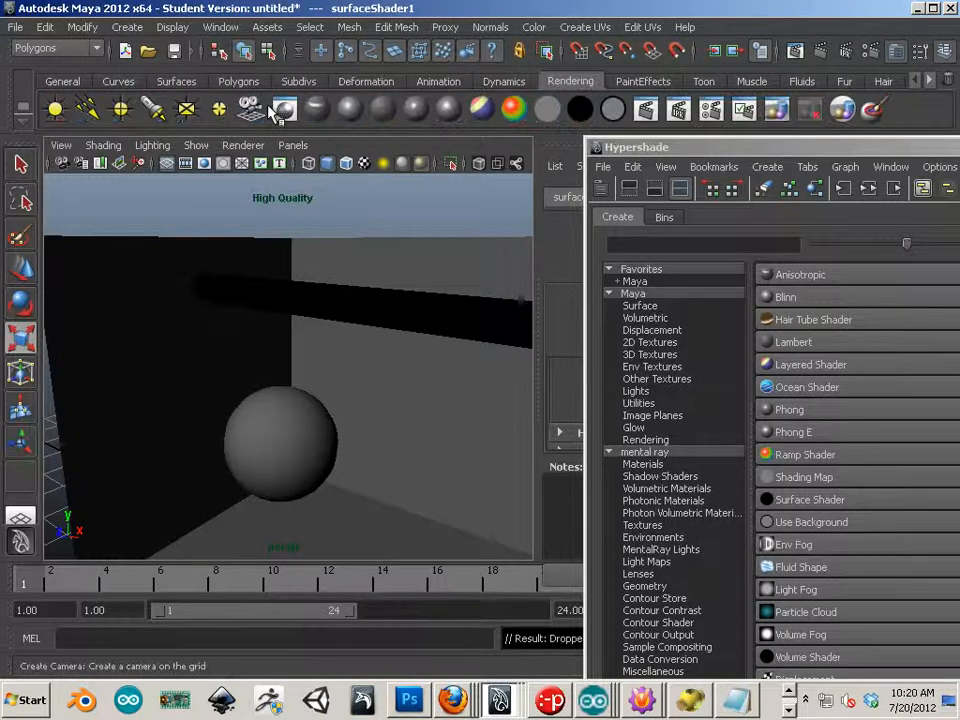
left_click(121, 113)
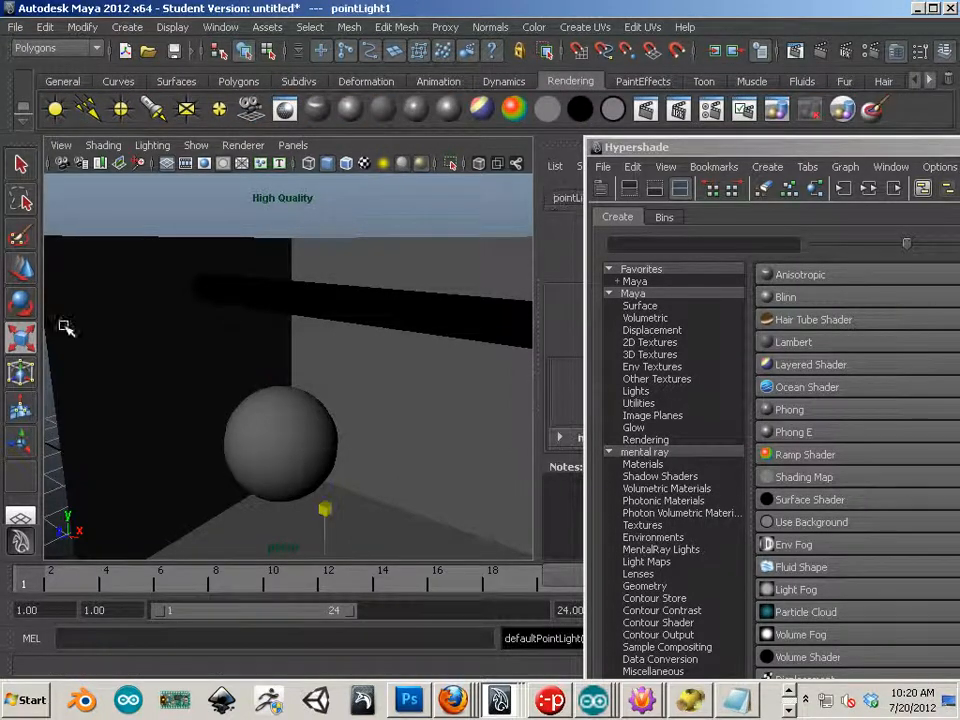
left_click(24, 272)
left_click_drag(311, 525, 377, 261)
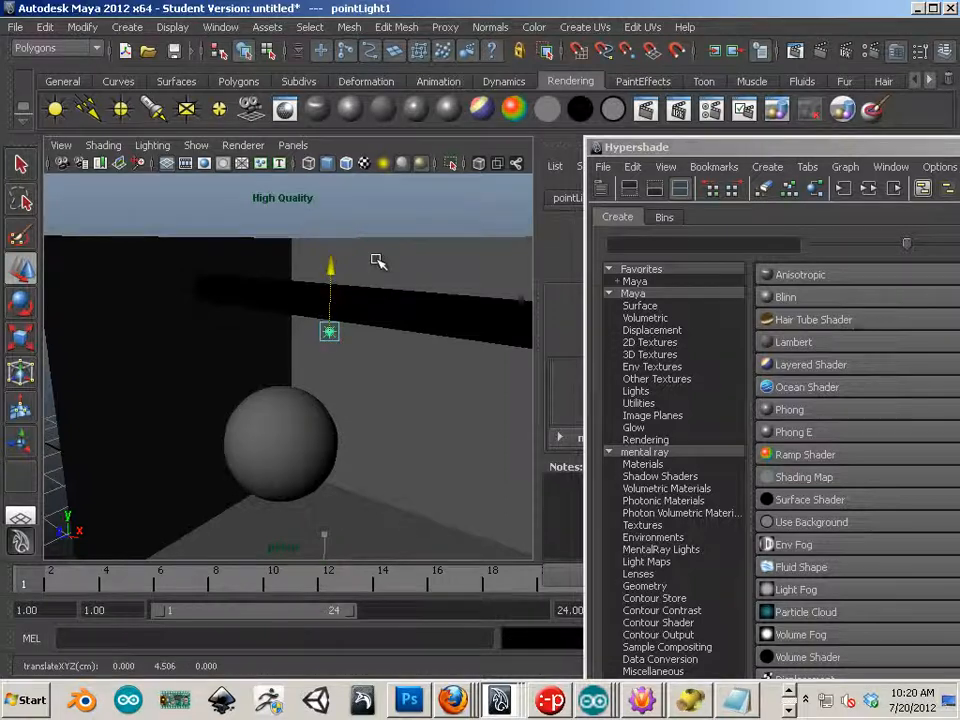
left_click(795, 50)
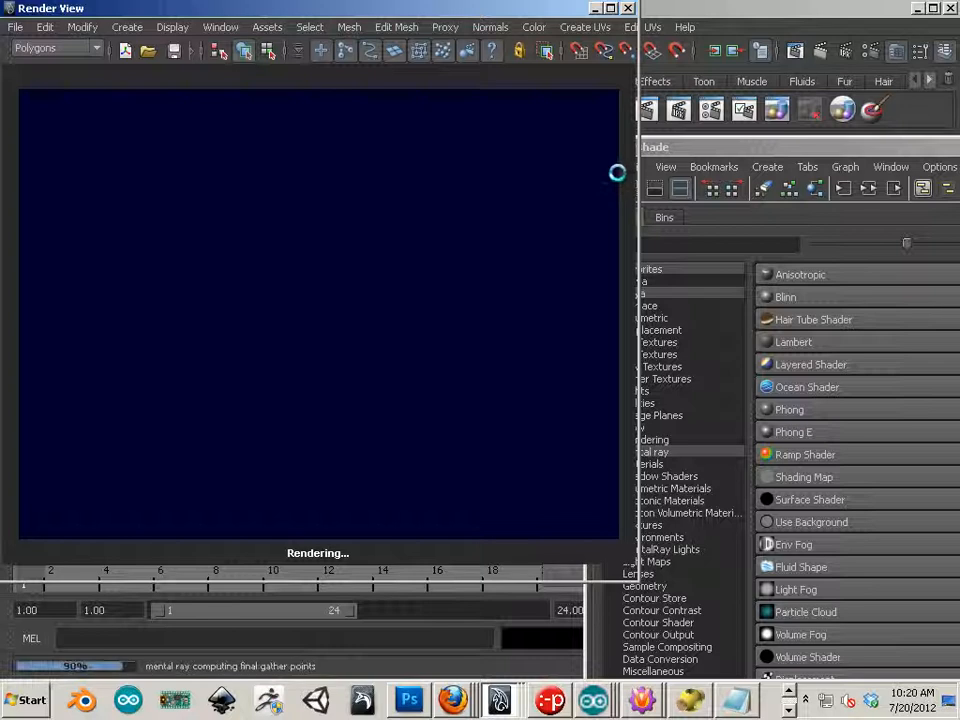